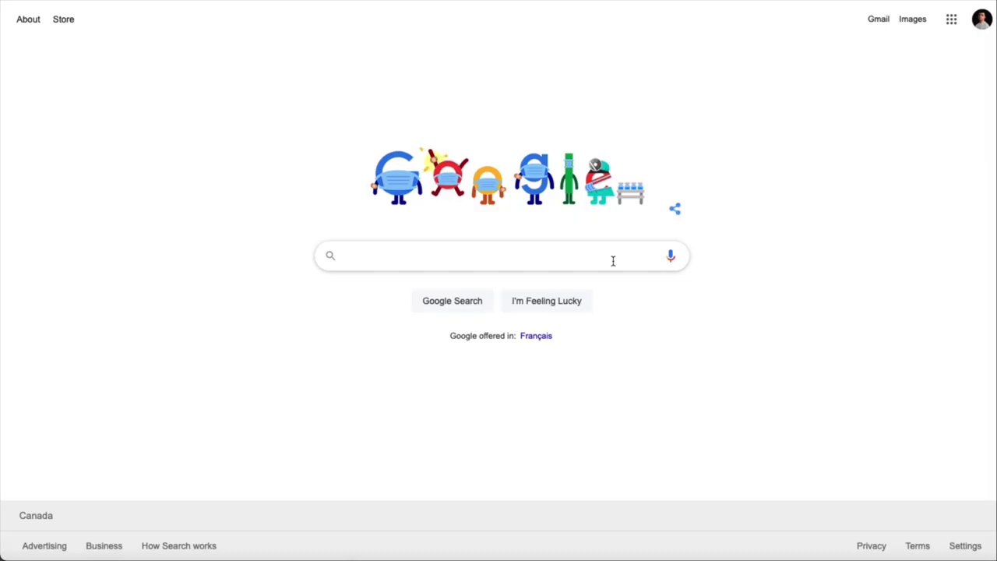
# Search for snappa.com and open the Snappa website
pyautogui.write('snappa.com')
pyautogui.press('Return')
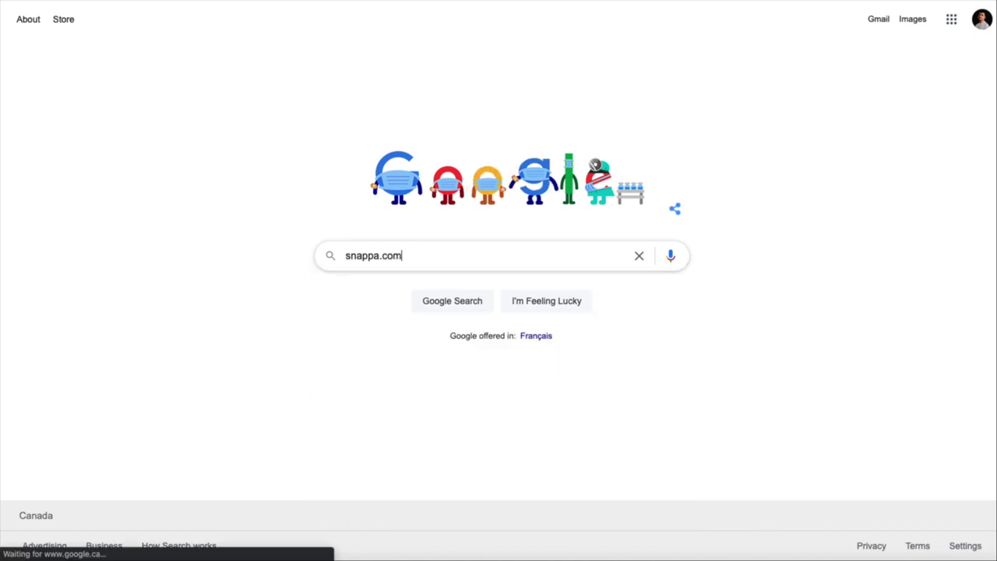
pyautogui.click(219, 143)
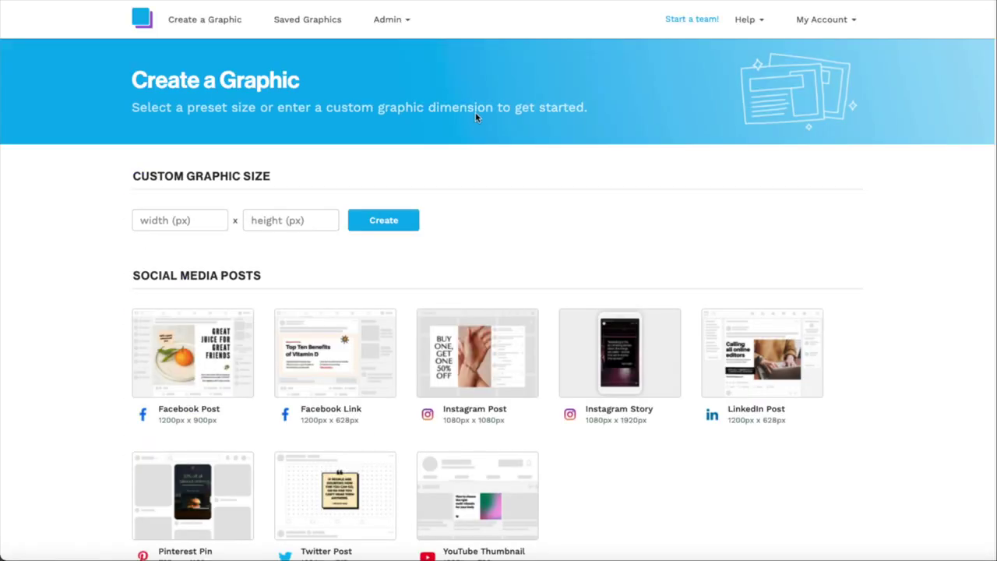
# Open YouTube Channel Art from the Headers, Banners and Profile Pages section
pyautogui.scroll(-5, 101, 232)
pyautogui.scroll(-5, 103, 234)
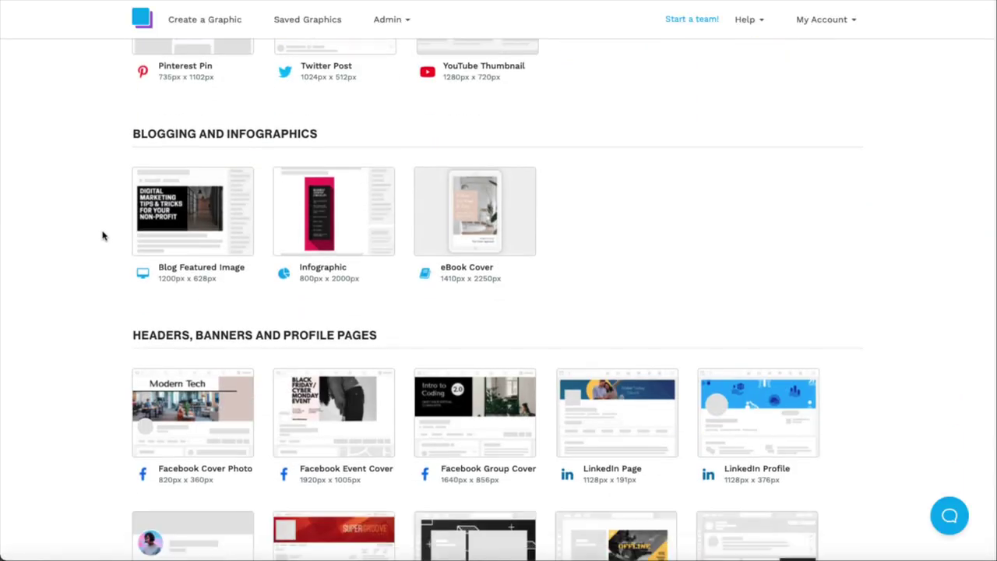
pyautogui.moveTo(129, 159); pyautogui.dragTo(292, 182)
pyautogui.click(99, 233)
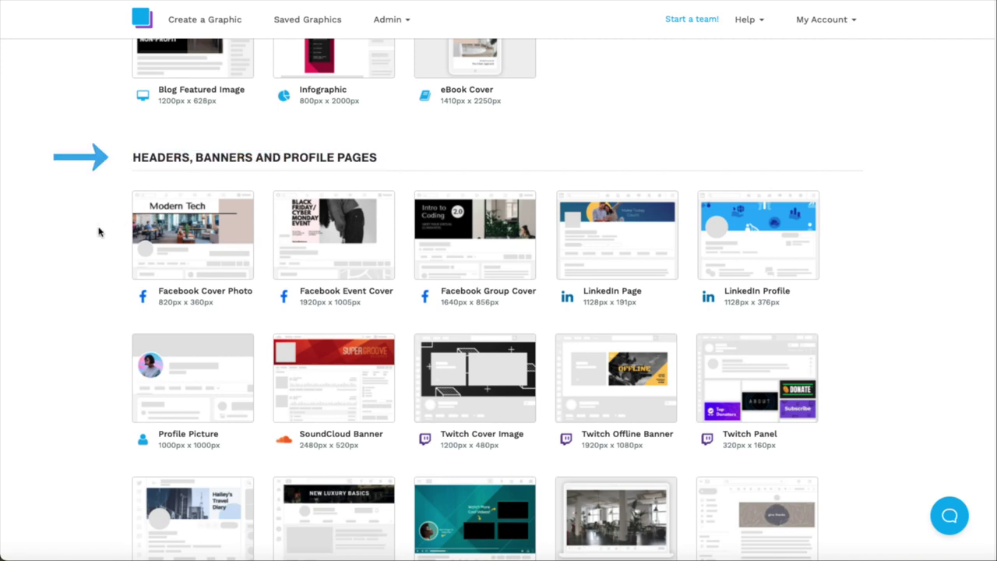
pyautogui.scroll(-3, 98, 229)
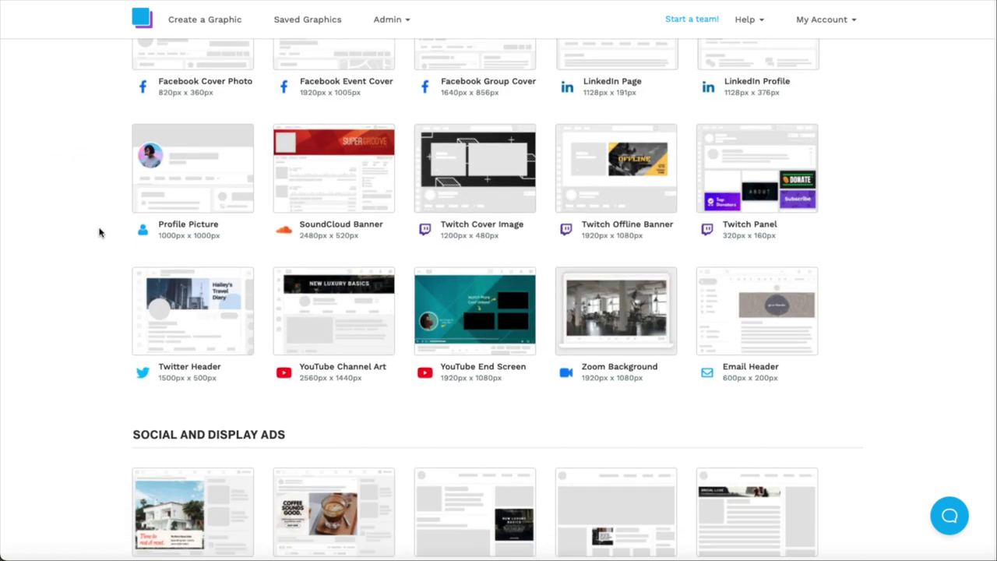
pyautogui.click(347, 310)
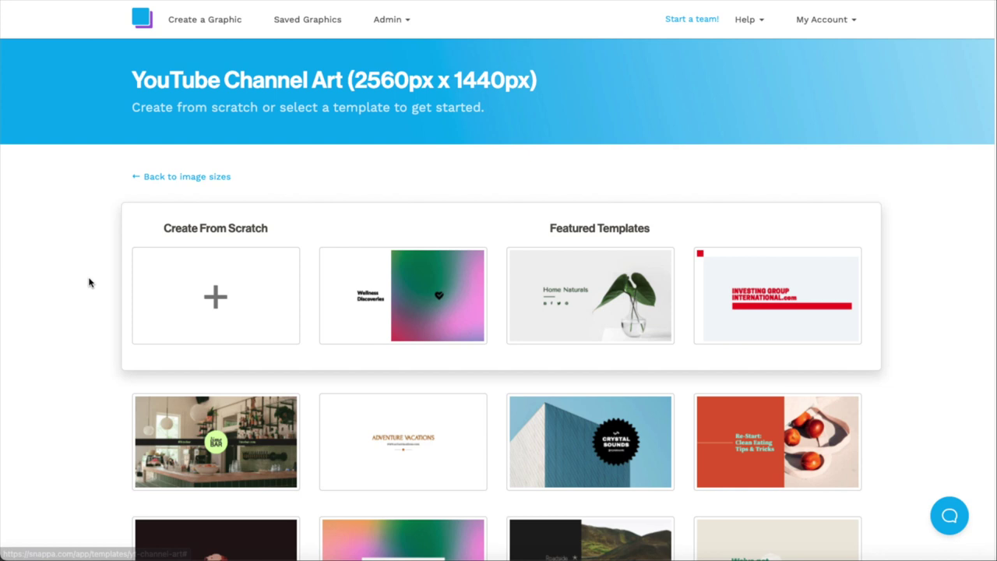
# Browse the 2560px x 1440px YouTube Channel Art template gallery
pyautogui.moveTo(551, 78); pyautogui.dragTo(133, 75)
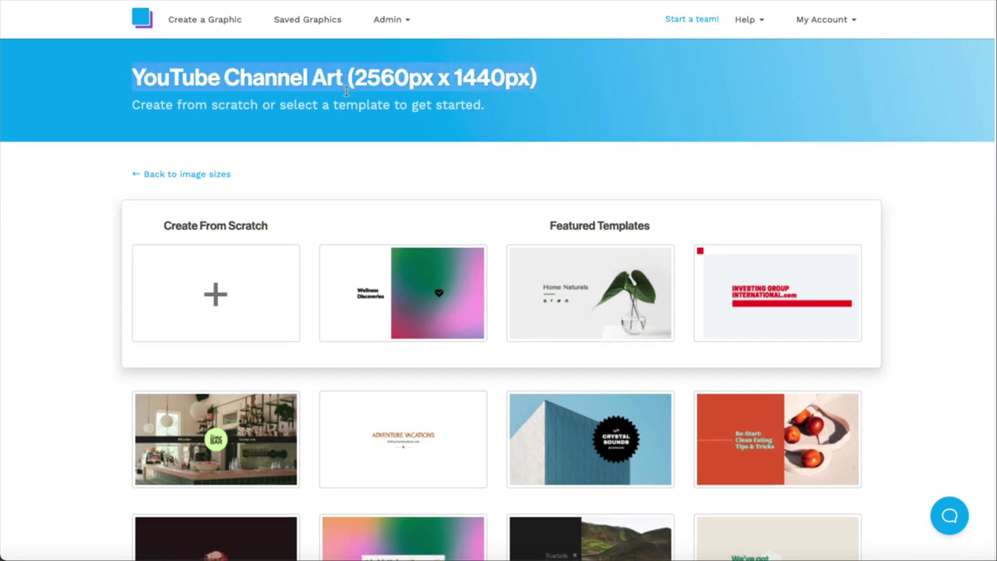
pyautogui.click(370, 149)
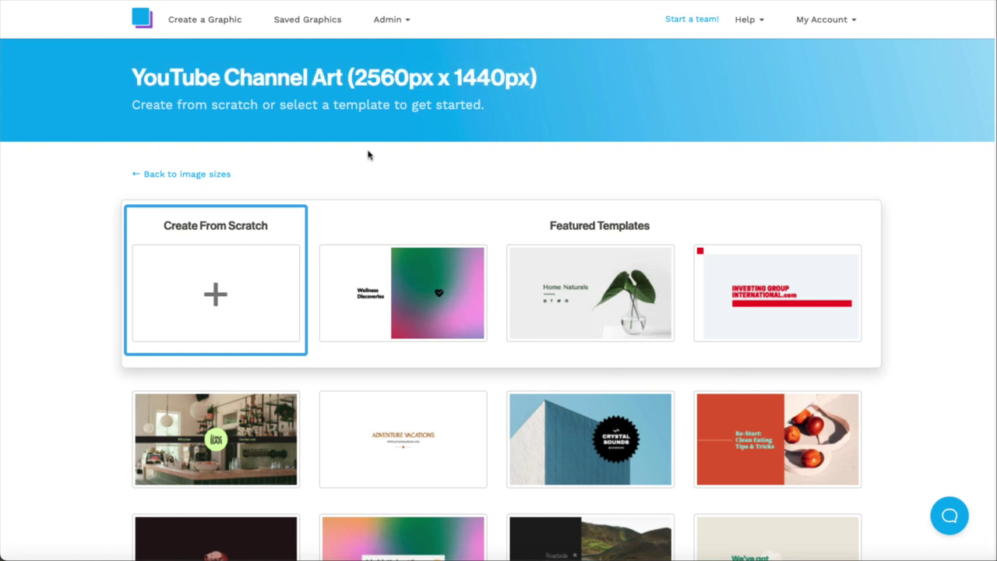
pyautogui.scroll(-3, 322, 207)
pyautogui.scroll(-2, 579, 249)
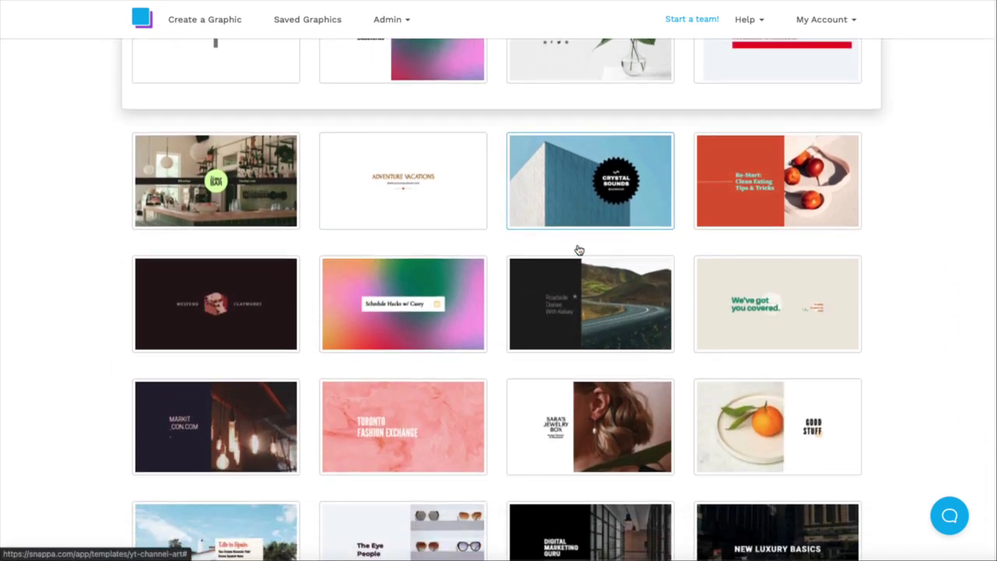
pyautogui.scroll(-2, 579, 249)
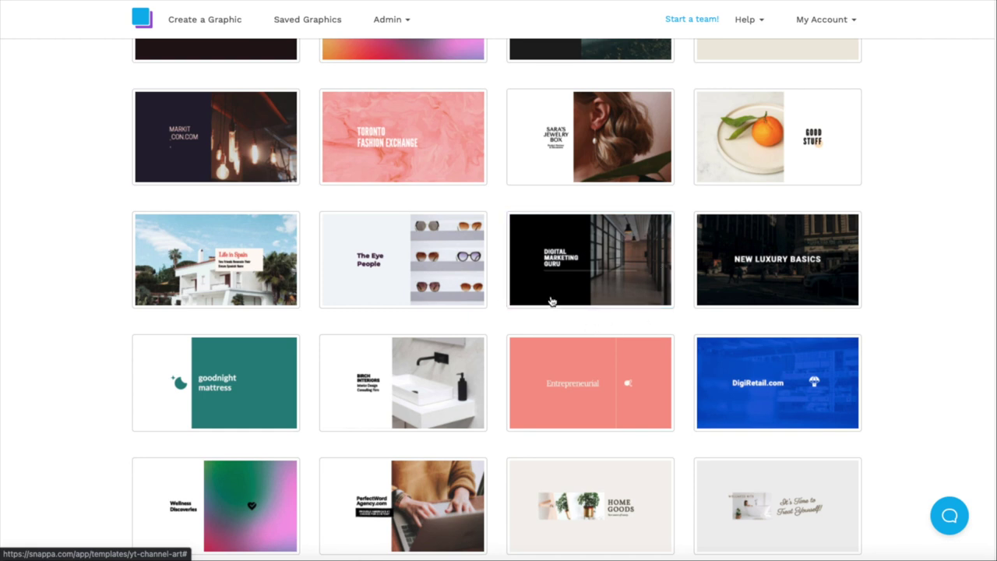
# Open the Digital Marketing Guru template in the editor with safe-zone guides left on
pyautogui.click(593, 267)
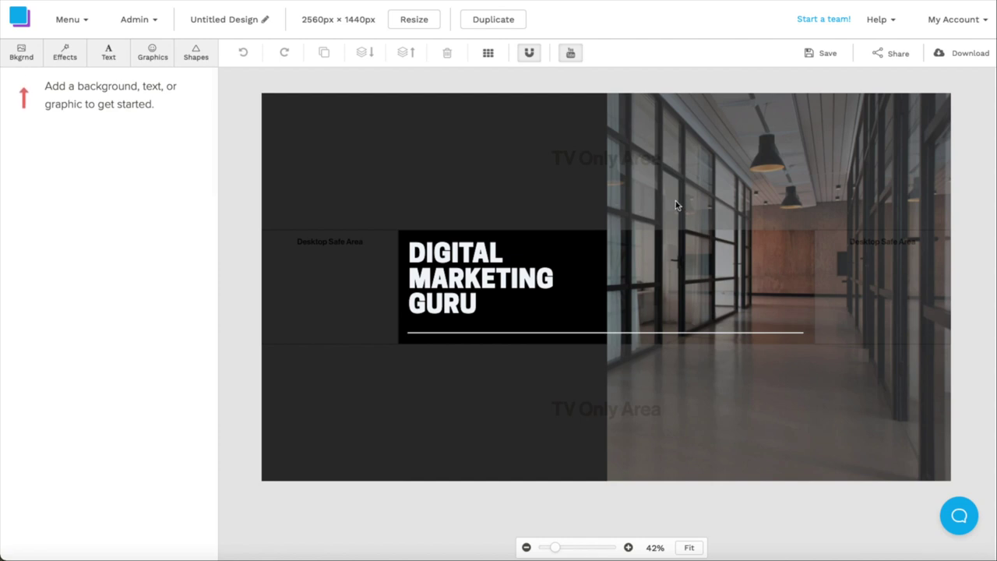
pyautogui.click(570, 55)
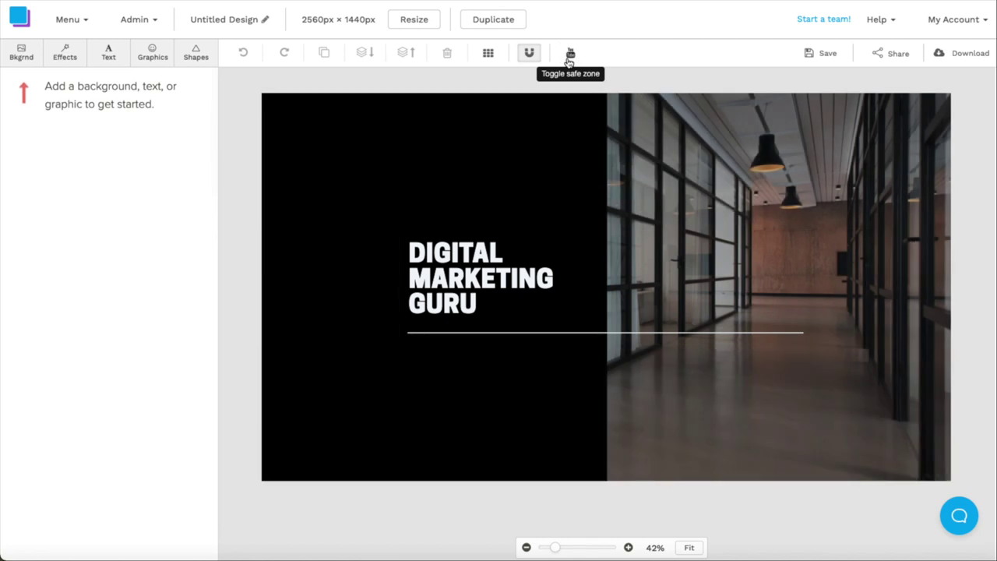
pyautogui.click(569, 57)
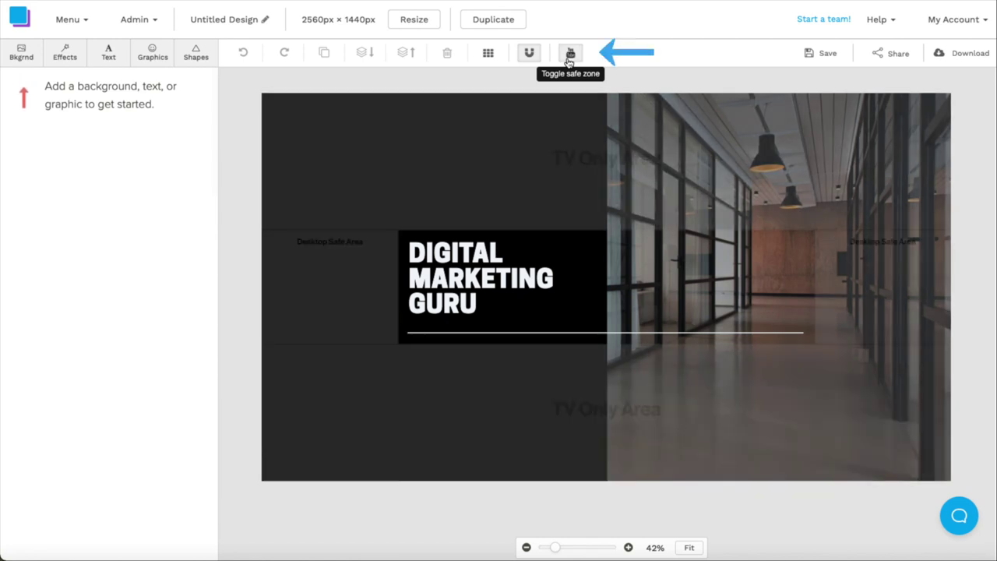
pyautogui.click(569, 56)
pyautogui.click(570, 56)
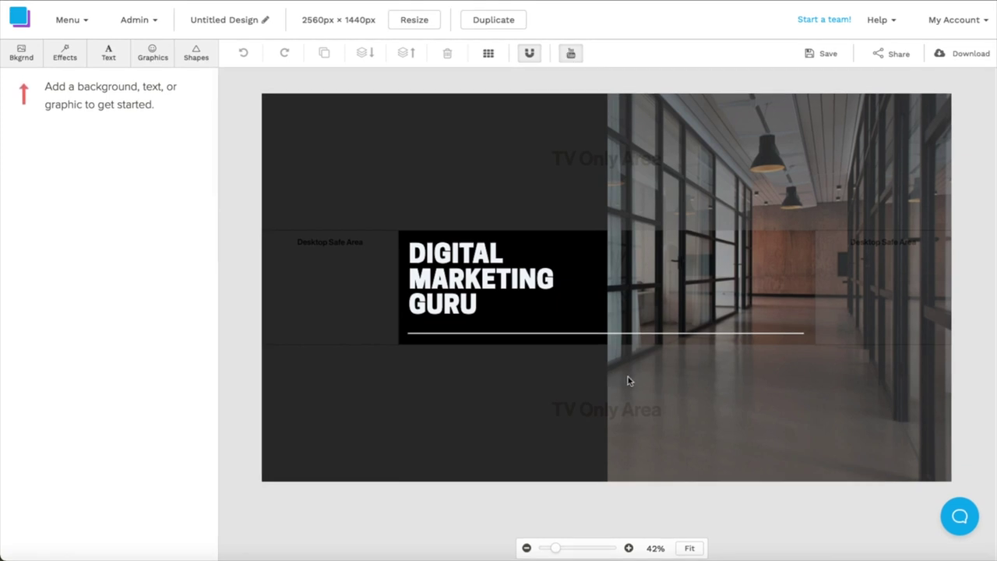
# Replace the headline with 'CRAZY CATS', right-aligned in Fredoka One
pyautogui.doubleClick(471, 282)
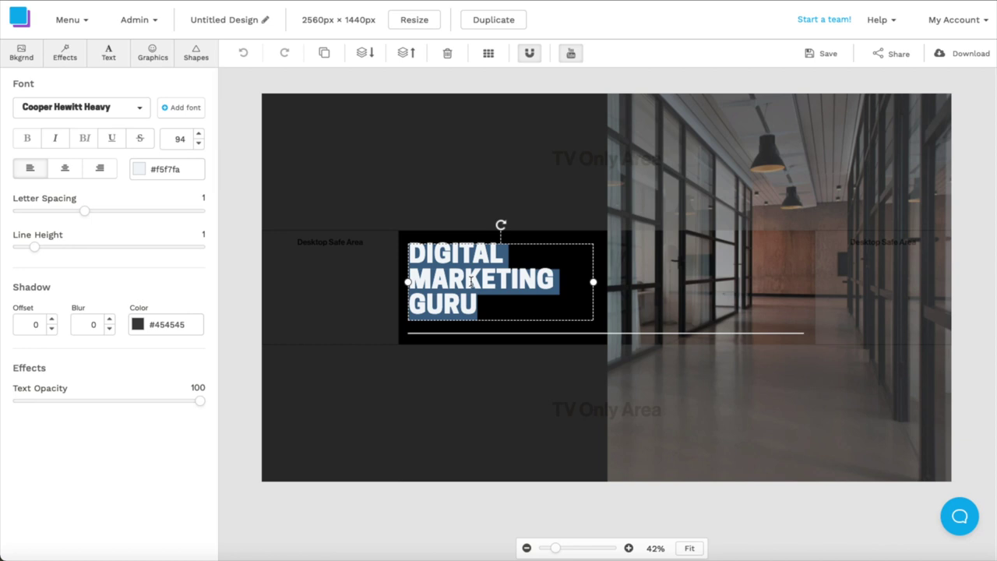
pyautogui.write('CRAZY CATS')
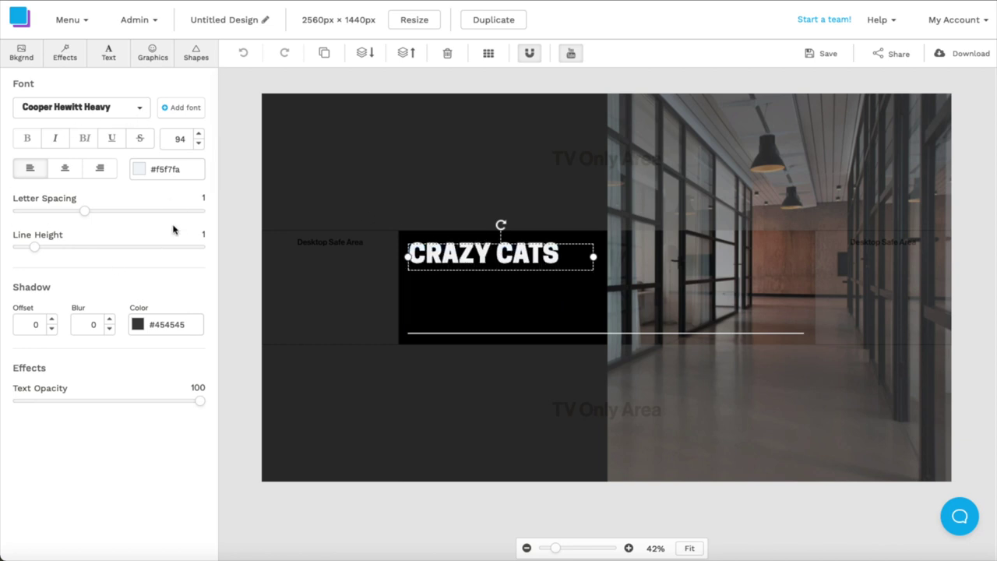
pyautogui.click(101, 169)
pyautogui.click(111, 109)
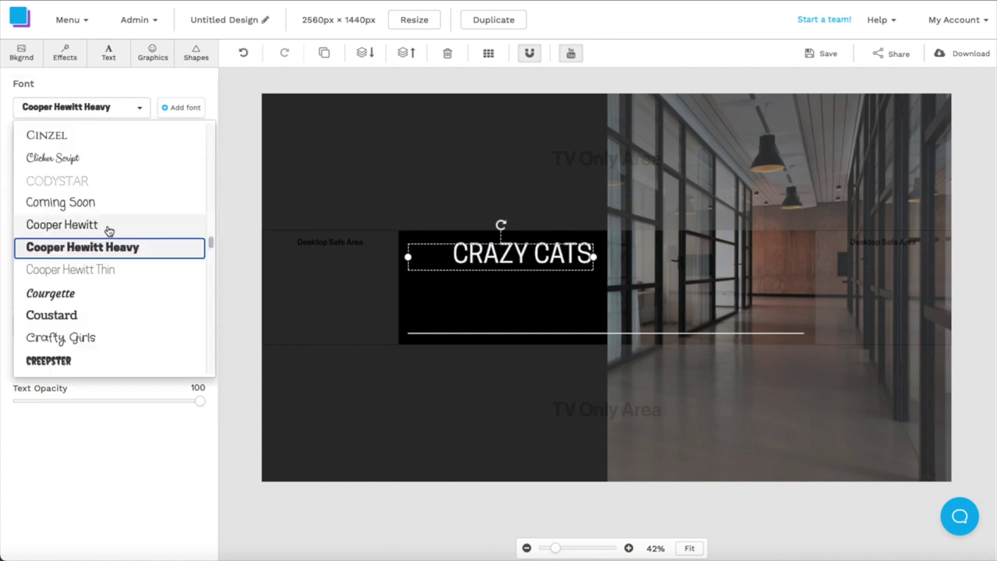
pyautogui.scroll(-10, 109, 274)
pyautogui.scroll(-3, 101, 257)
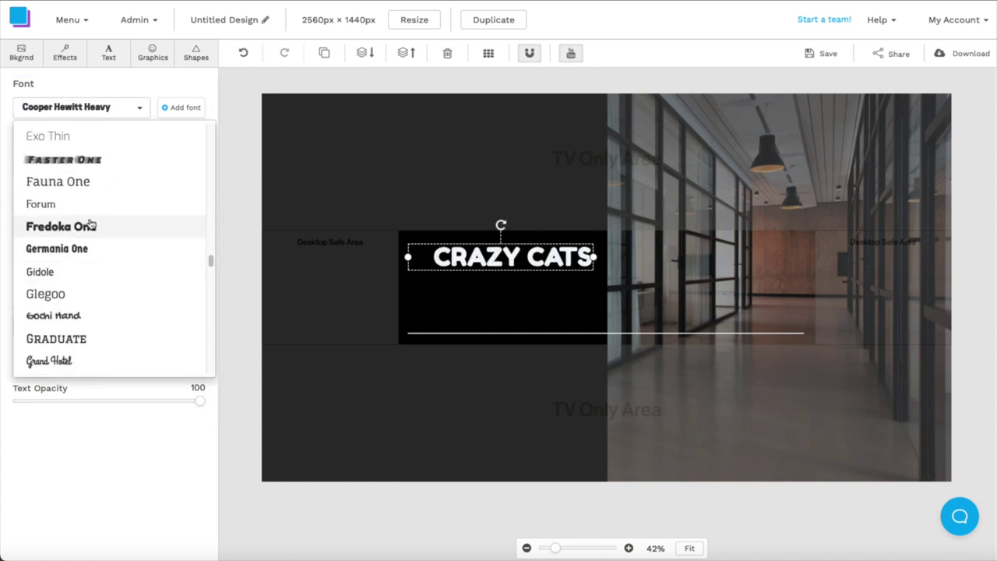
pyautogui.click(89, 225)
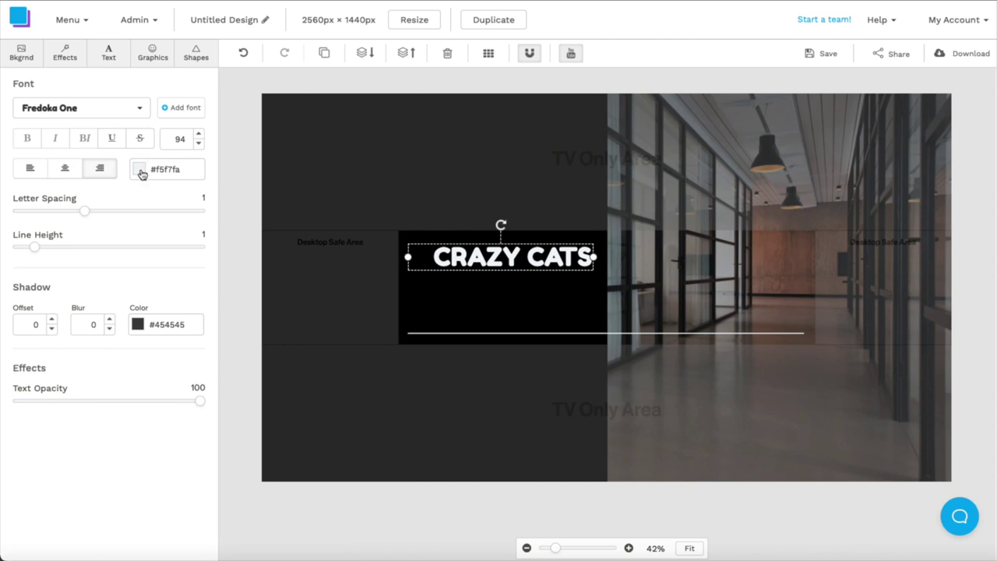
# Make the CRAZY CATS headline white (#ffffff) after trying several colours
pyautogui.click(140, 170)
pyautogui.click(187, 254)
pyautogui.click(204, 255)
pyautogui.click(220, 255)
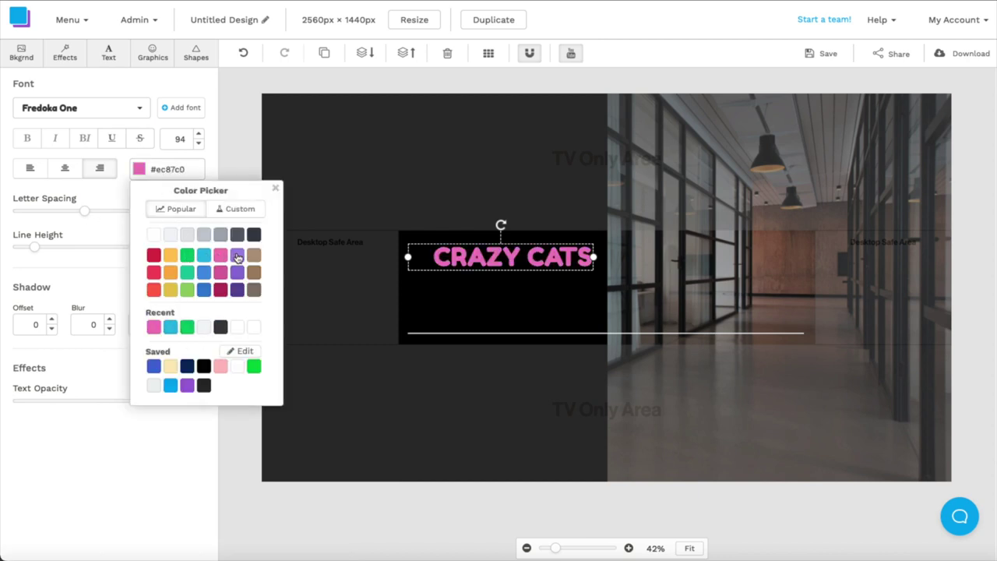
pyautogui.click(238, 257)
pyautogui.click(254, 258)
pyautogui.click(153, 236)
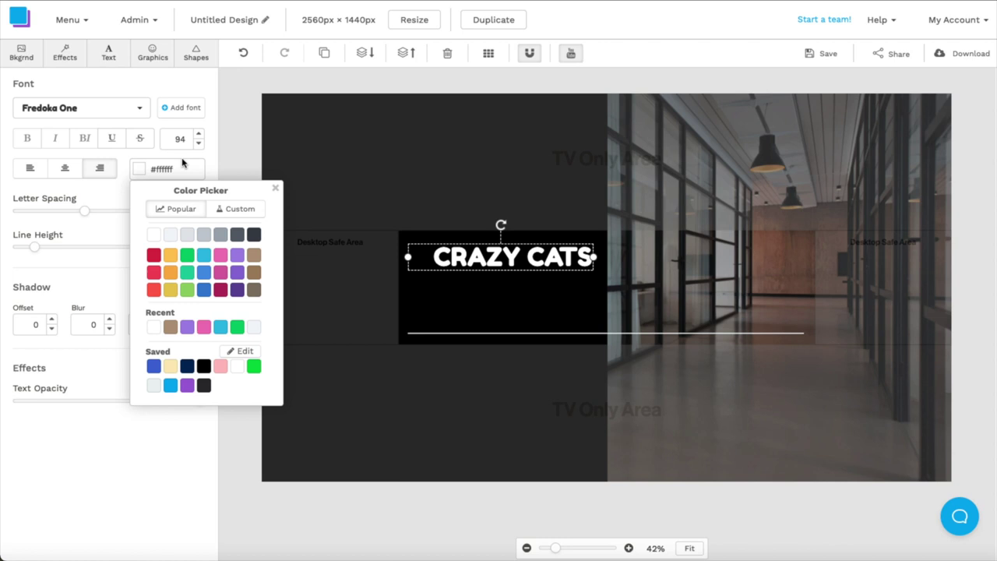
pyautogui.click(210, 169)
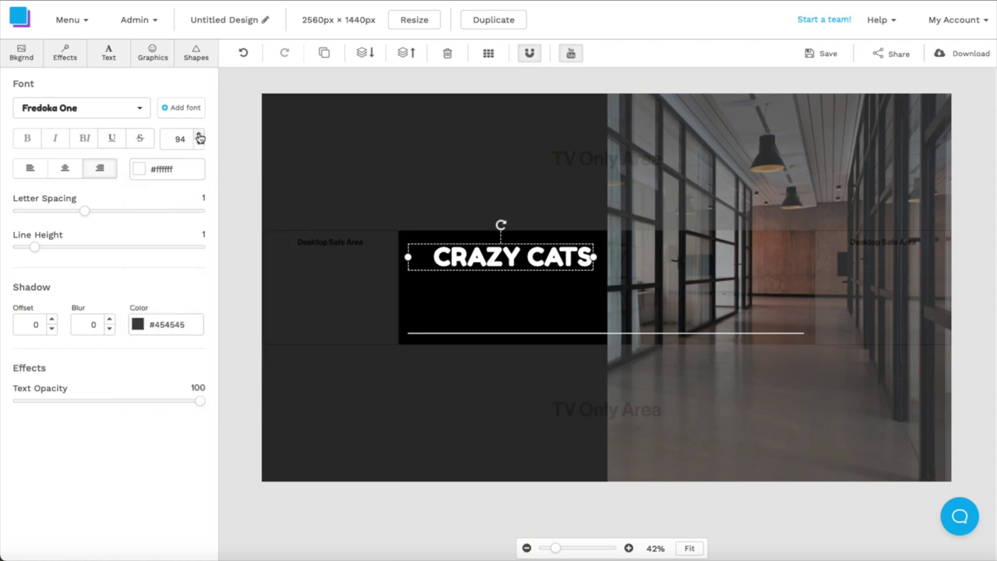
# Set the headline size to 108 and move it onto the corridor photo
pyautogui.click(199, 134)
pyautogui.click(199, 135)
pyautogui.click(199, 135)
pyautogui.click(199, 135)
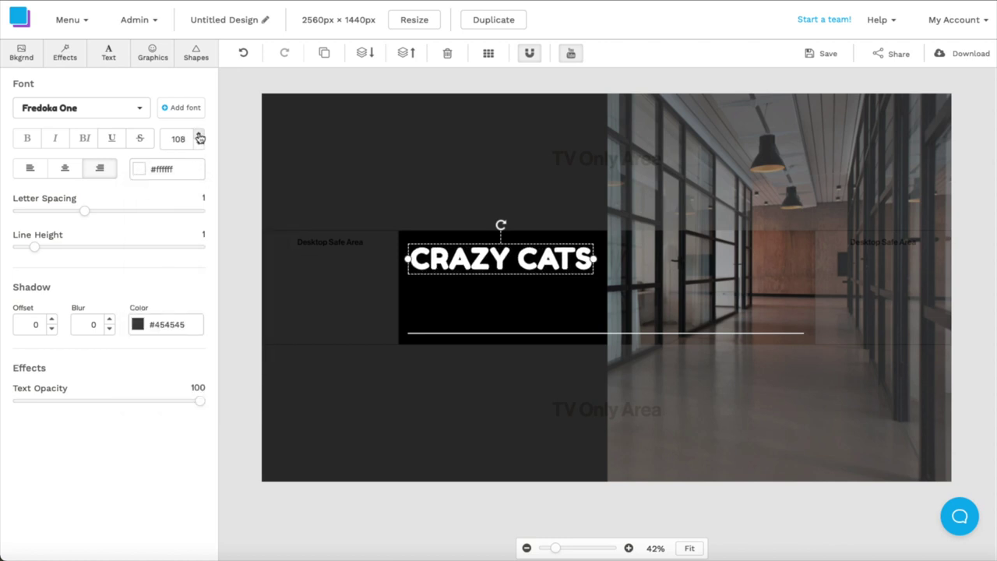
pyautogui.click(199, 137)
pyautogui.click(199, 143)
pyautogui.moveTo(524, 266); pyautogui.dragTo(734, 300)
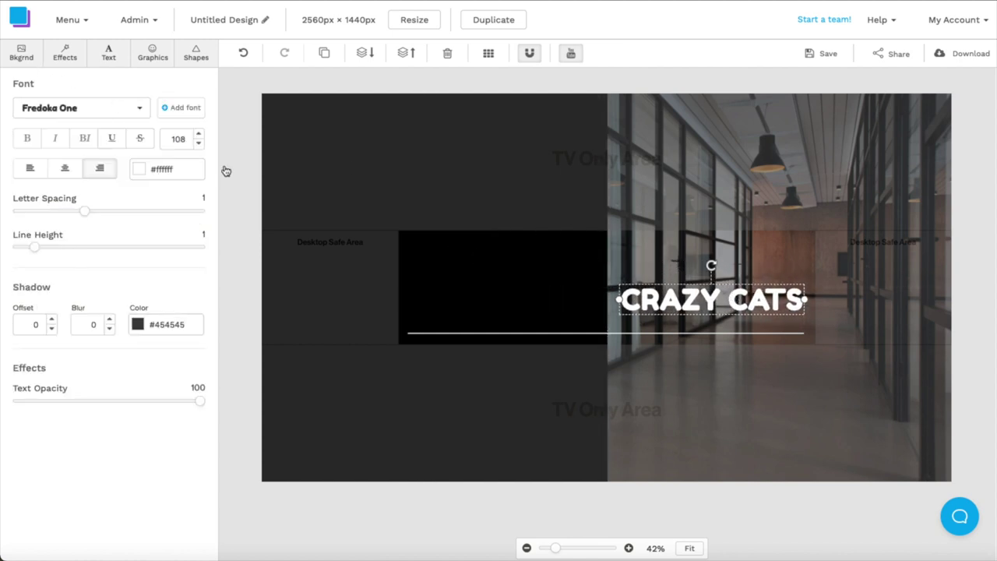
# Use an orange fur photo from a 'cat fur' search as background, hide guides, select the title
pyautogui.click(21, 52)
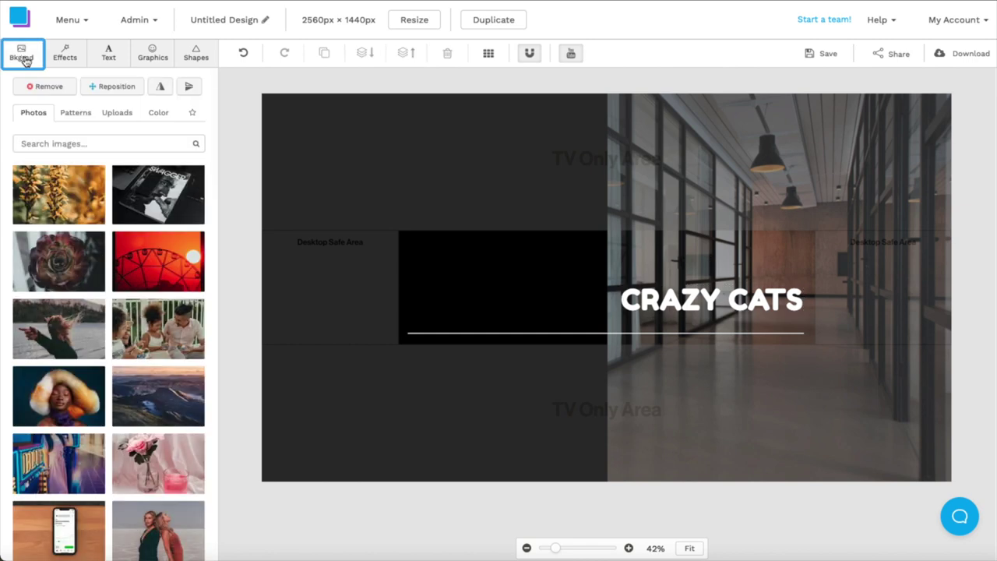
pyautogui.click(59, 143)
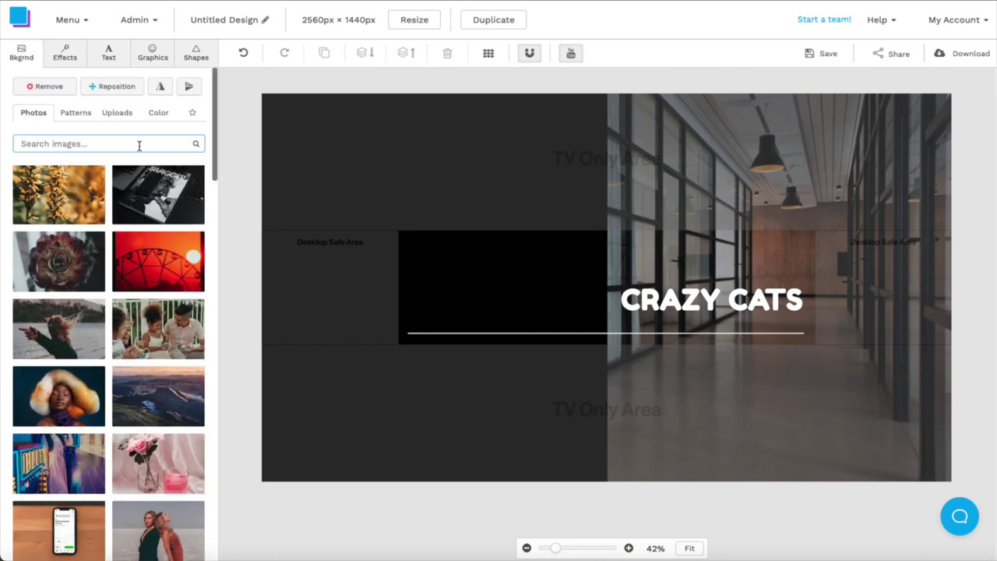
pyautogui.write('cat fur')
pyautogui.press('Return')
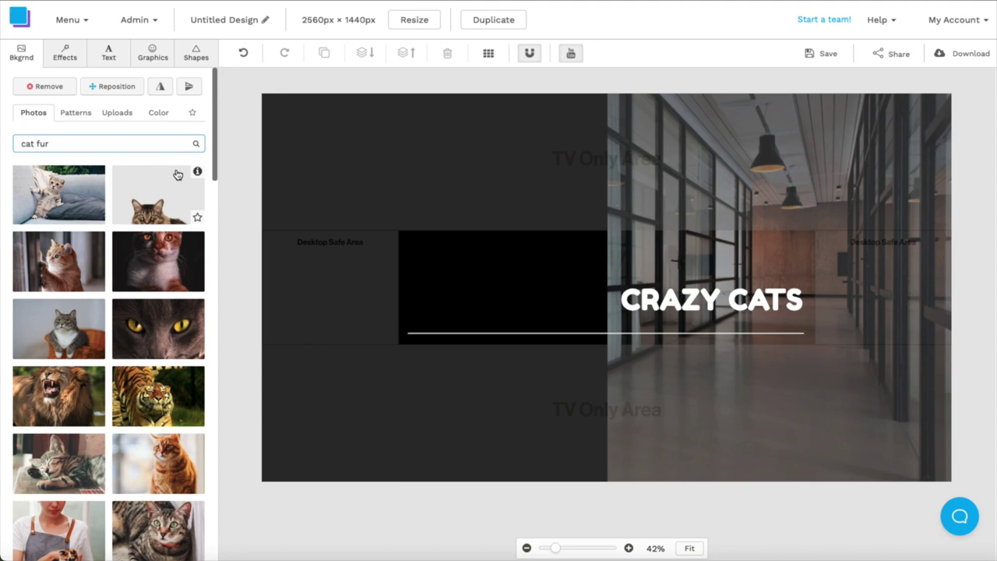
pyautogui.scroll(-2, 127, 260)
pyautogui.scroll(-12, 127, 259)
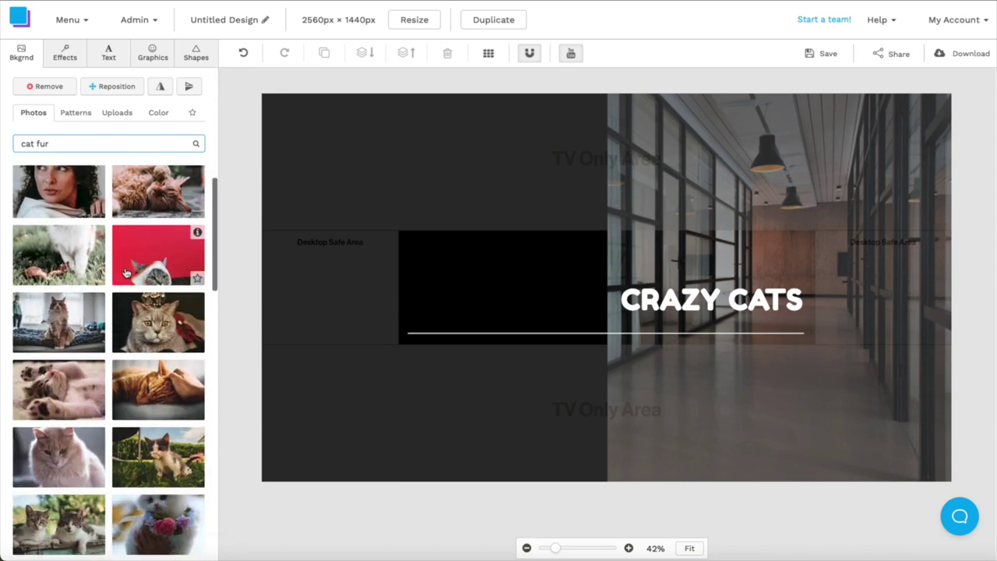
pyautogui.scroll(-8, 124, 273)
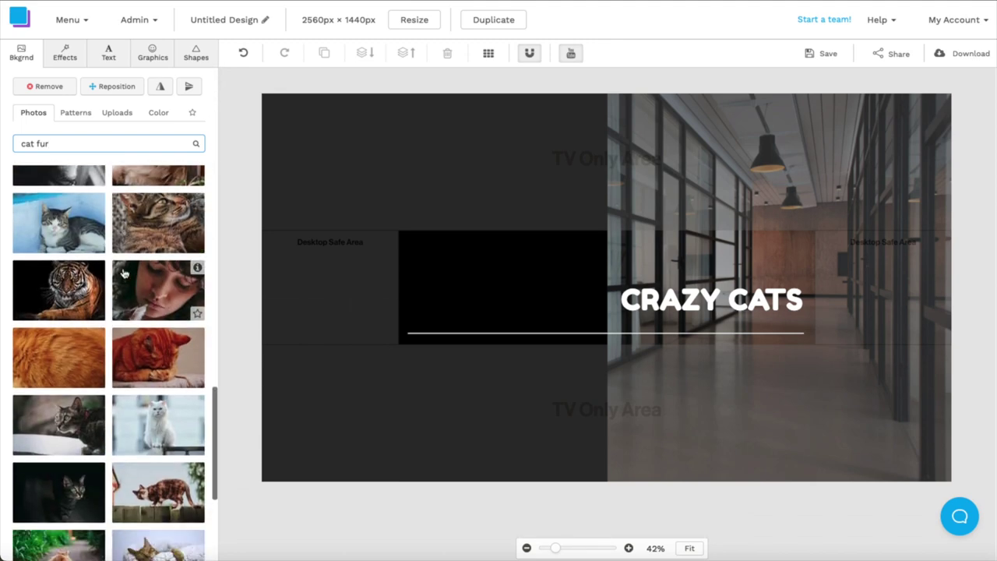
pyautogui.click(49, 285)
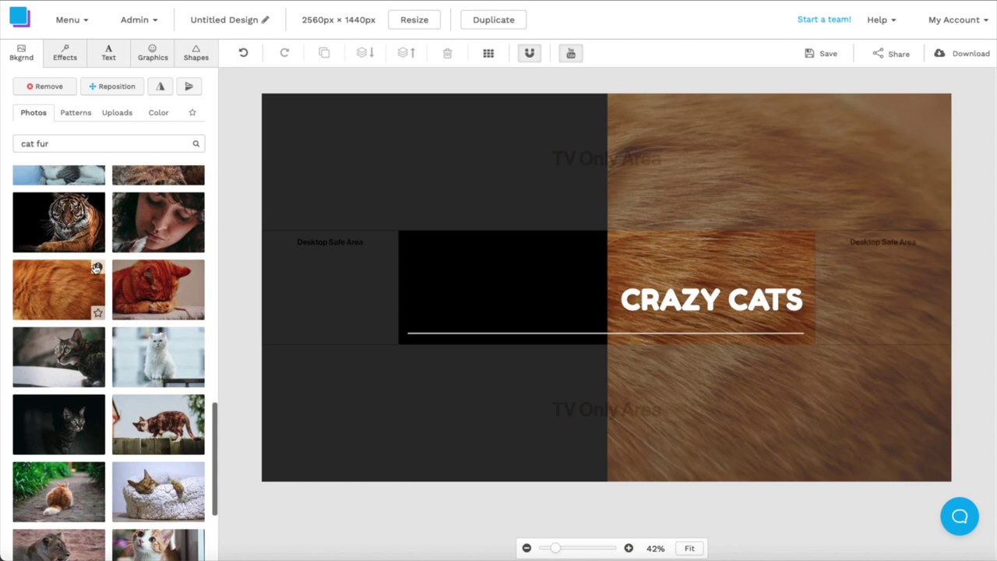
pyautogui.click(571, 53)
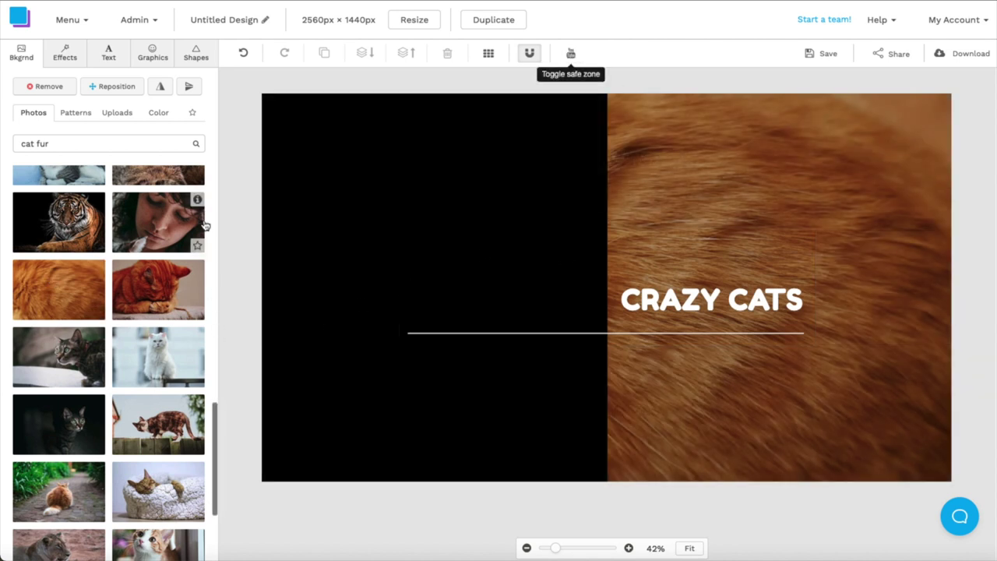
pyautogui.click(720, 304)
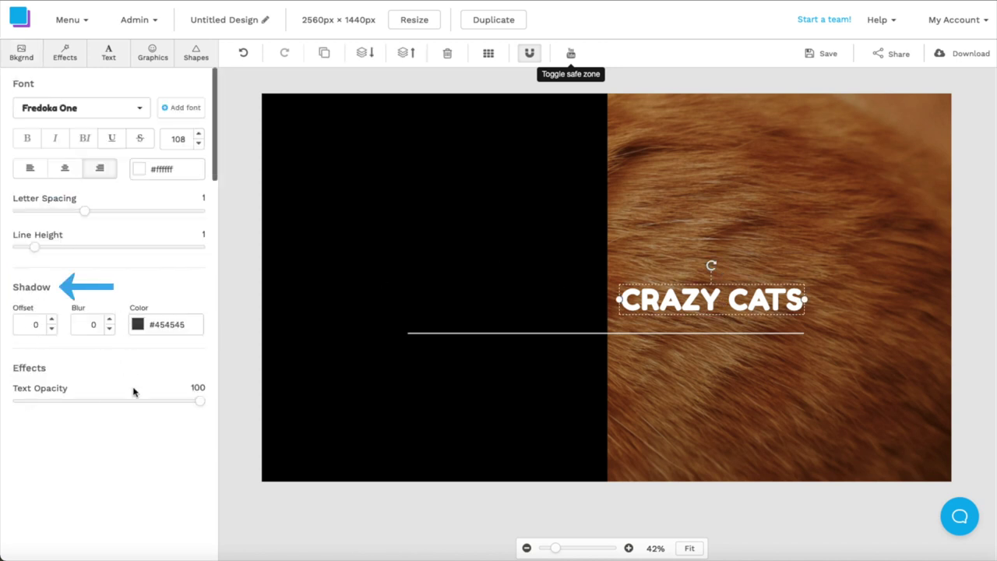
# Give CRAZY CATS a black shadow with offset 6 and blur 10, and size 106
pyautogui.click(139, 325)
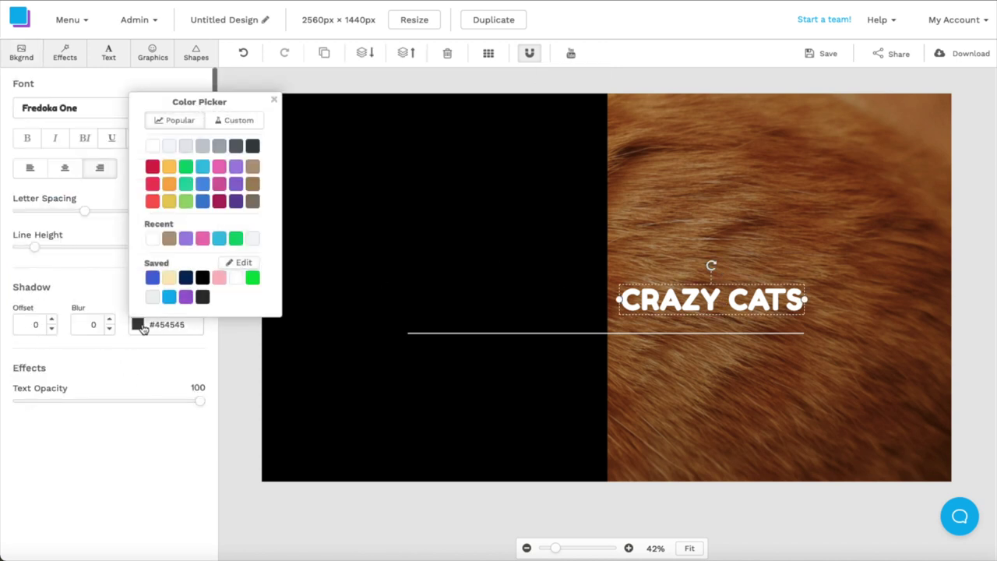
pyautogui.click(203, 279)
pyautogui.click(52, 320)
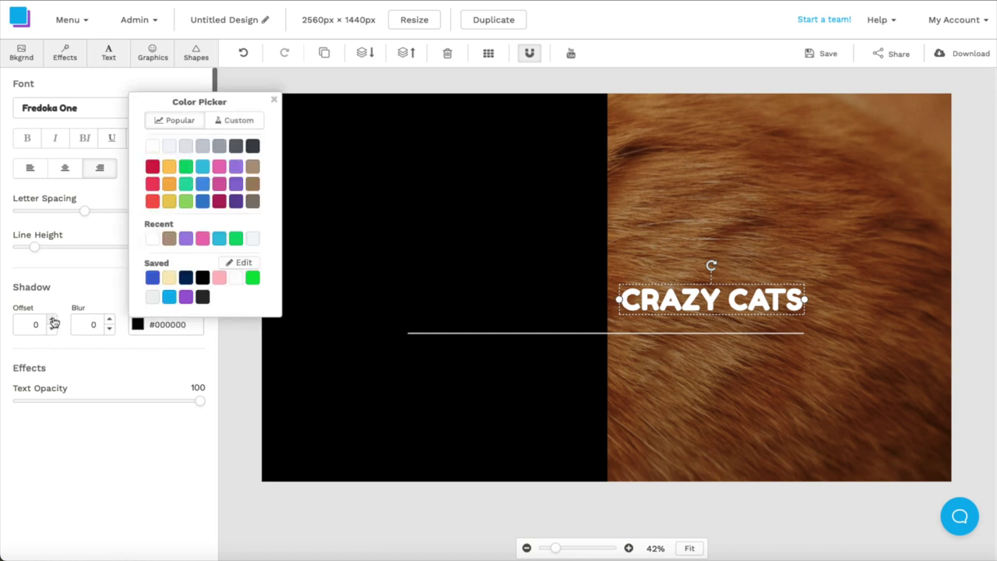
pyautogui.click(109, 320)
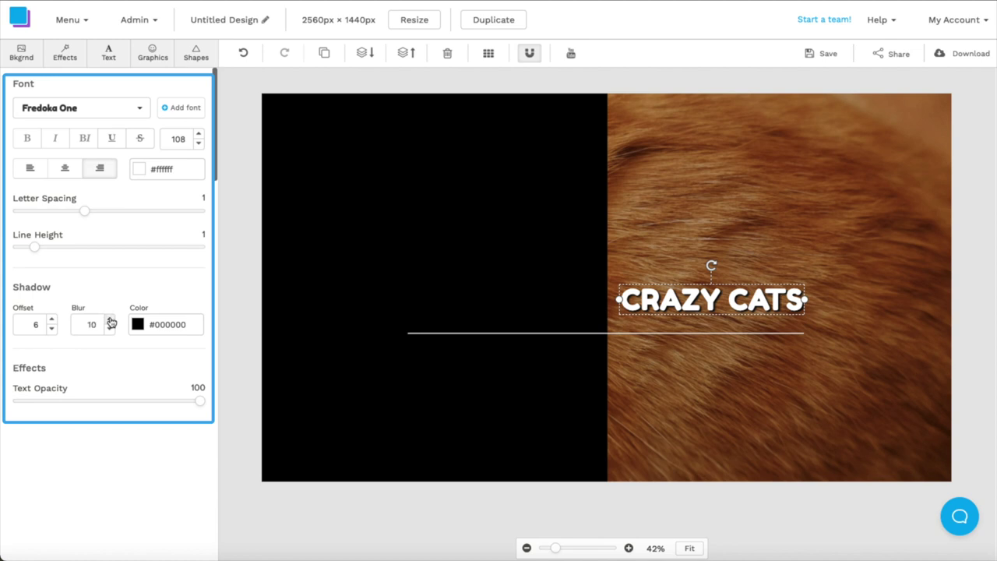
pyautogui.click(199, 144)
pyautogui.click(198, 143)
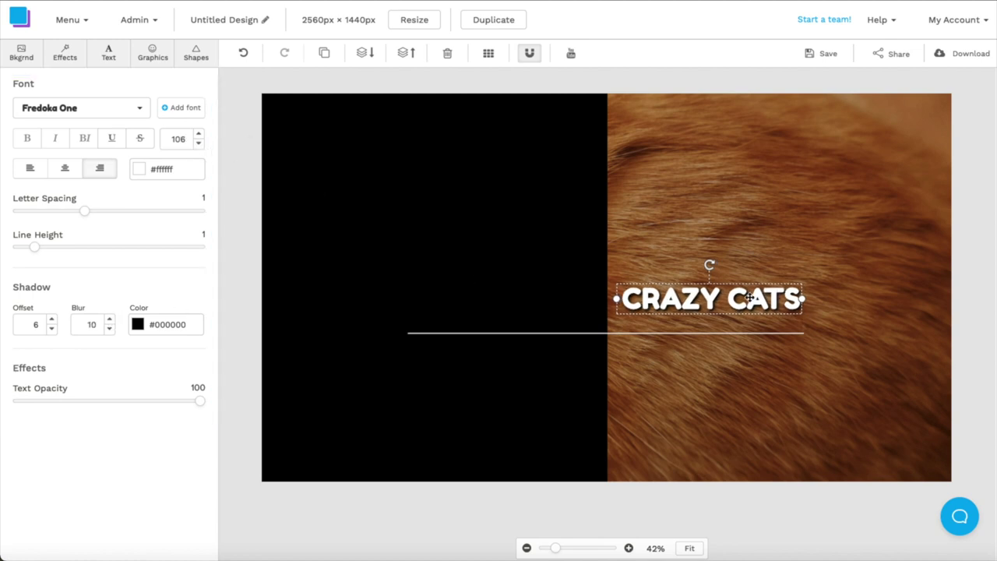
# Add 'NEW VIDEOS MONDAY & FRIDAY' body text in Open Sans Extra Bold below the title
pyautogui.click(117, 64)
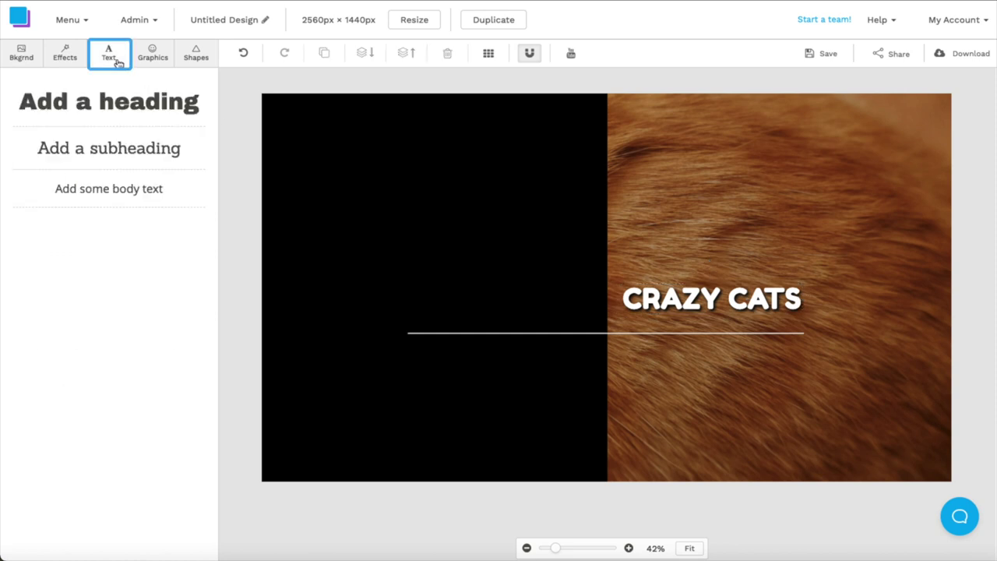
pyautogui.click(114, 196)
pyautogui.doubleClick(606, 288)
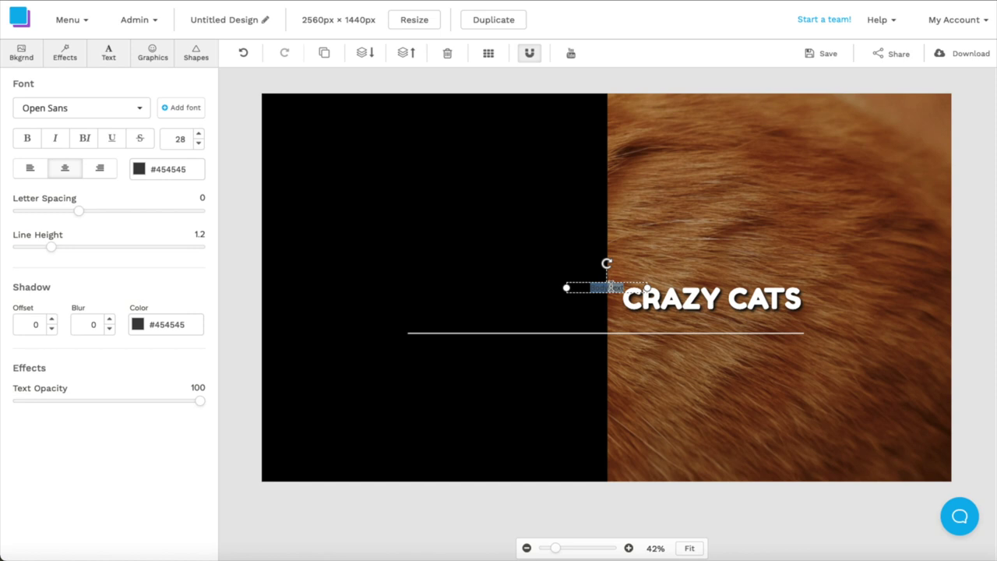
pyautogui.write('NEW VIDEOS MONDAY & FRIDAY')
pyautogui.click(55, 109)
pyautogui.click(89, 270)
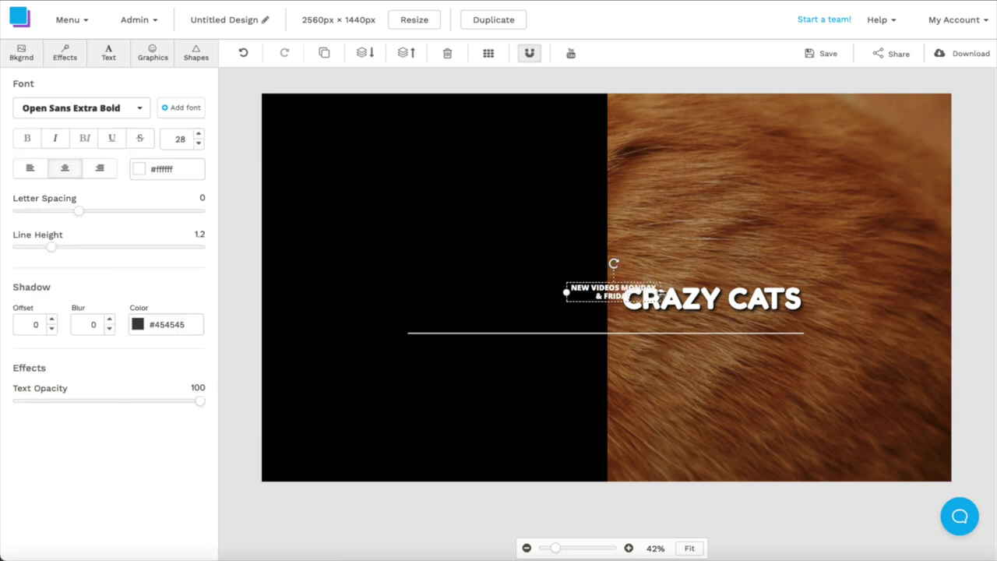
pyautogui.moveTo(606, 292); pyautogui.dragTo(725, 327)
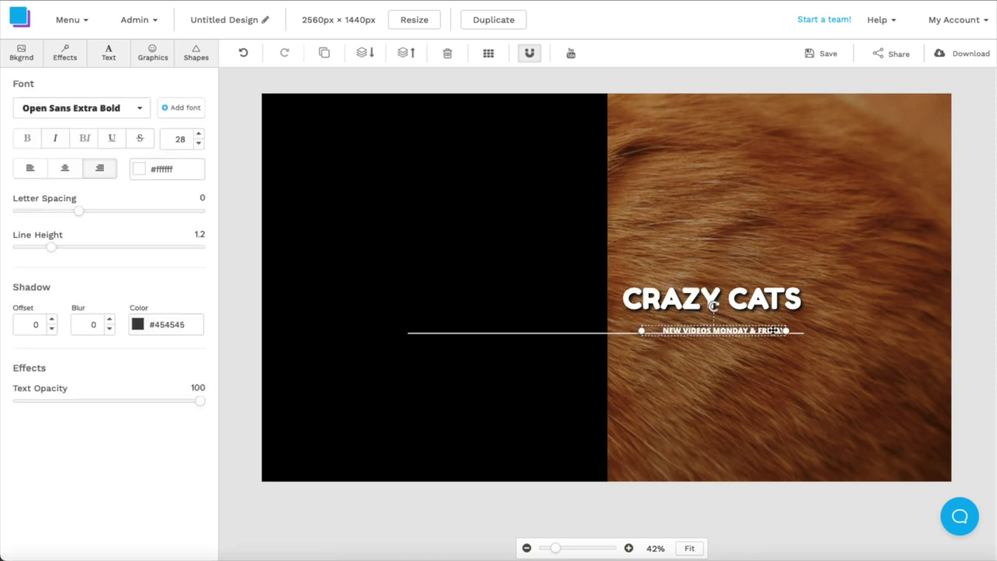
# Give the subtitle a black offset shadow and nudge it into position
pyautogui.click(137, 324)
pyautogui.click(179, 296)
pyautogui.click(51, 320)
pyautogui.click(51, 319)
pyautogui.click(52, 319)
pyautogui.click(52, 319)
pyautogui.click(777, 336)
pyautogui.moveTo(776, 337); pyautogui.dragTo(780, 336)
pyautogui.click(979, 228)
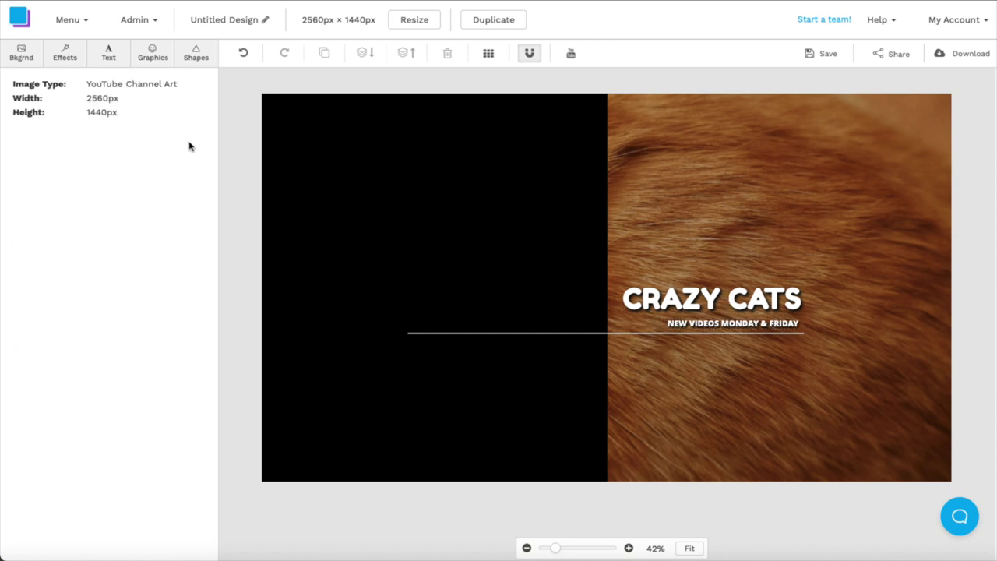
# Search stock photos for 'cat' and add the blue-sky tabby photo to the banner
pyautogui.click(149, 57)
pyautogui.click(114, 92)
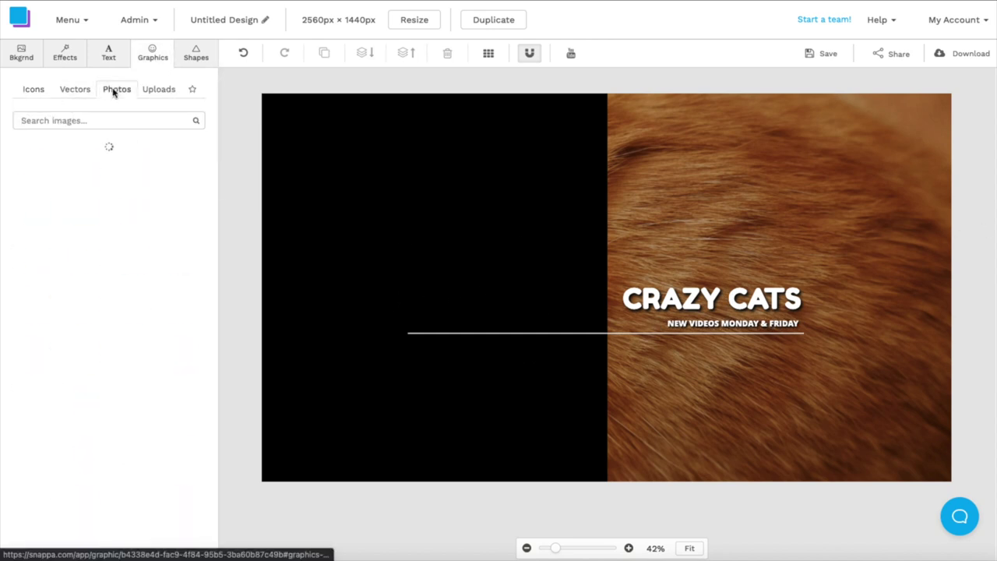
pyautogui.click(101, 120)
pyautogui.write('cat')
pyautogui.press('Return')
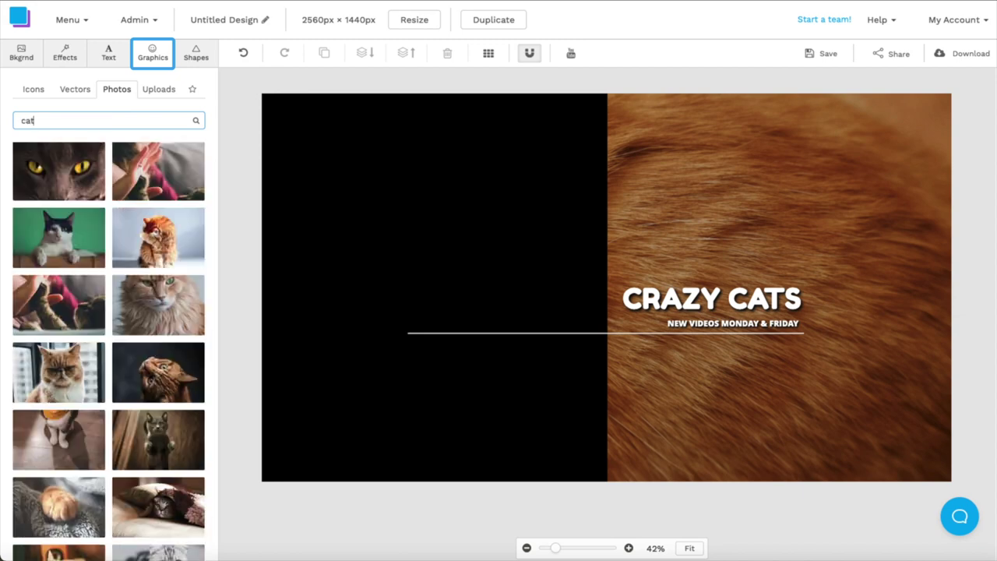
pyautogui.scroll(-20, 106, 259)
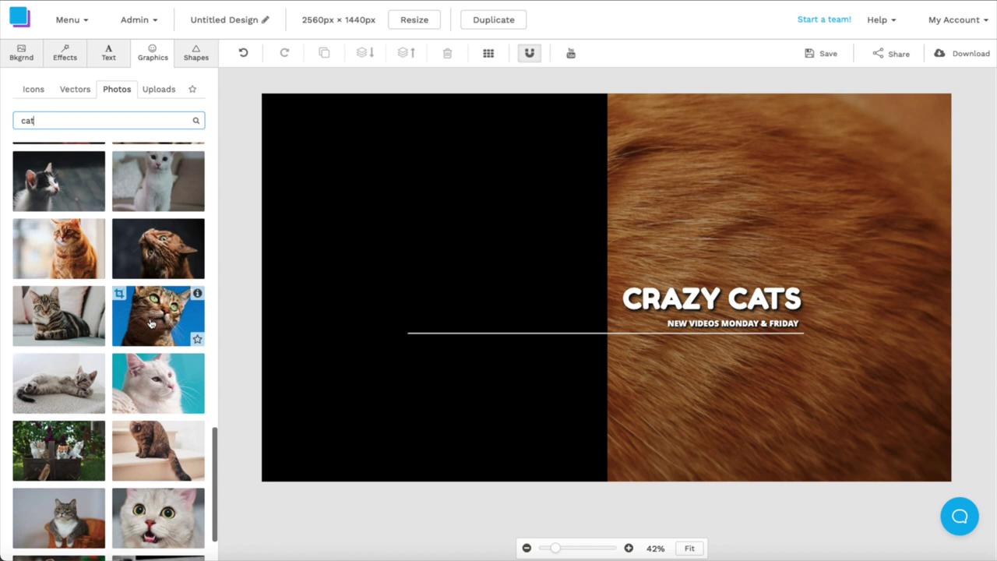
pyautogui.click(152, 323)
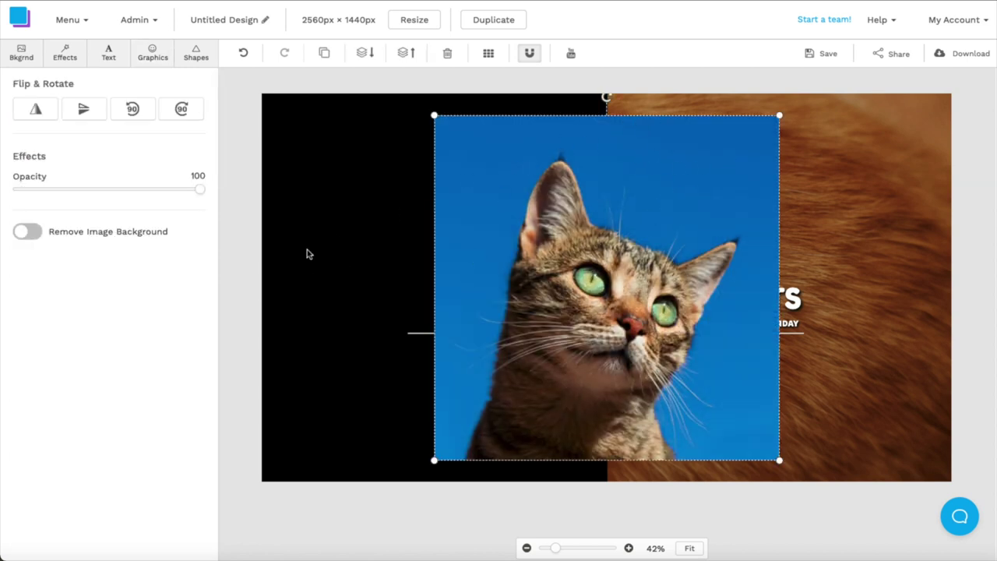
pyautogui.moveTo(169, 236); pyautogui.dragTo(49, 232)
# Remove the tabby's background, shrink it, and rest it on the white line left of the title
pyautogui.click(113, 269)
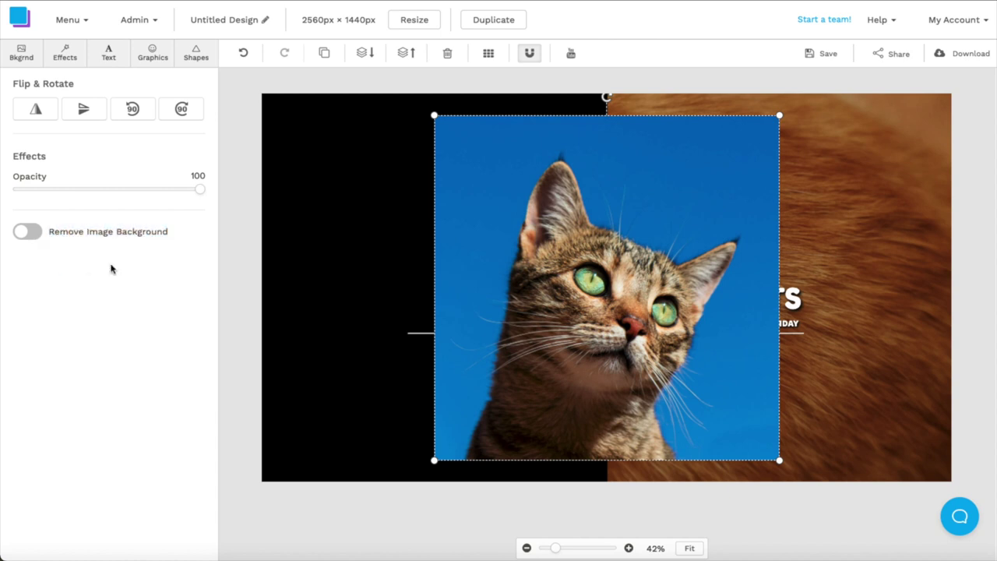
pyautogui.click(29, 231)
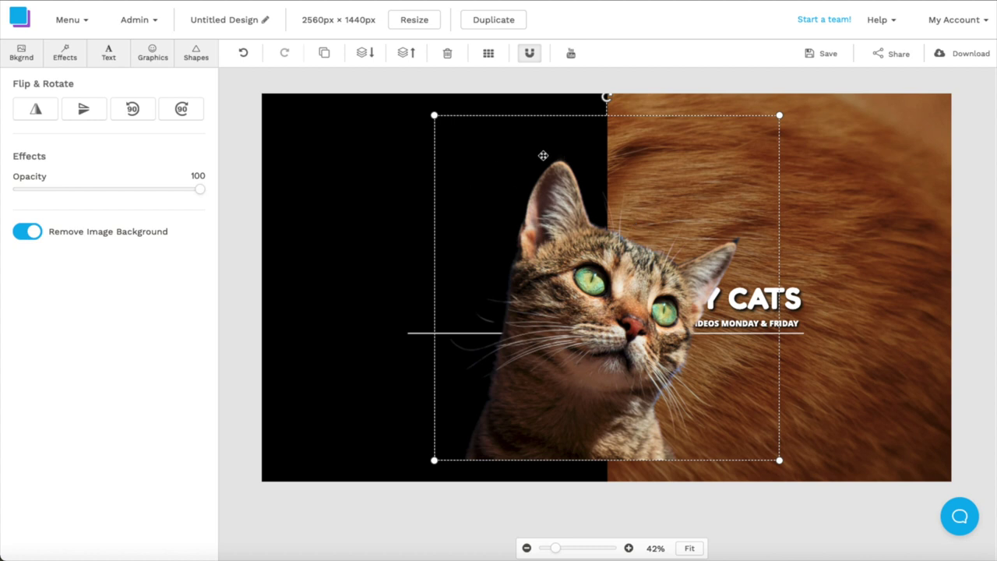
pyautogui.moveTo(786, 115); pyautogui.dragTo(543, 276)
pyautogui.moveTo(486, 419); pyautogui.dragTo(500, 291)
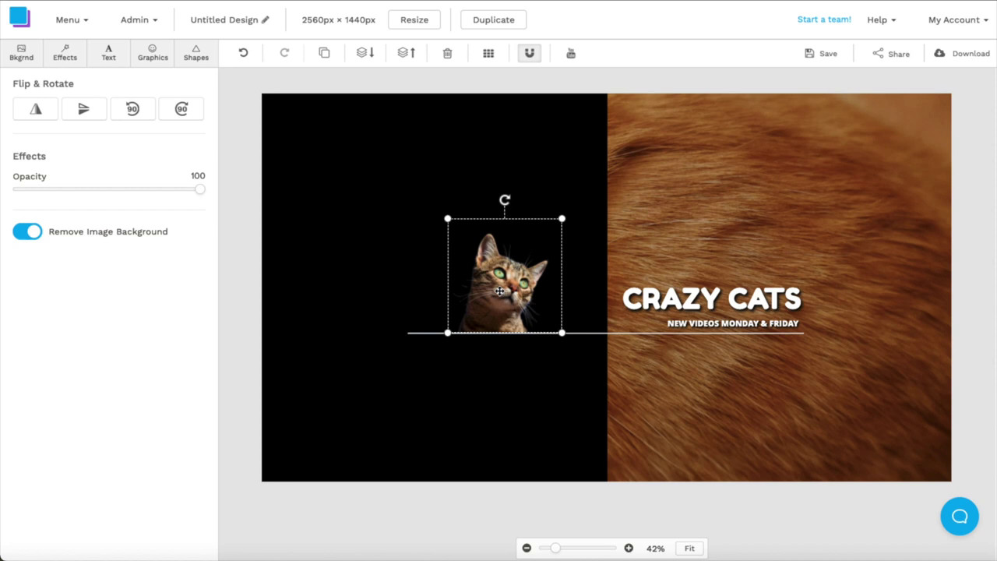
pyautogui.click(571, 53)
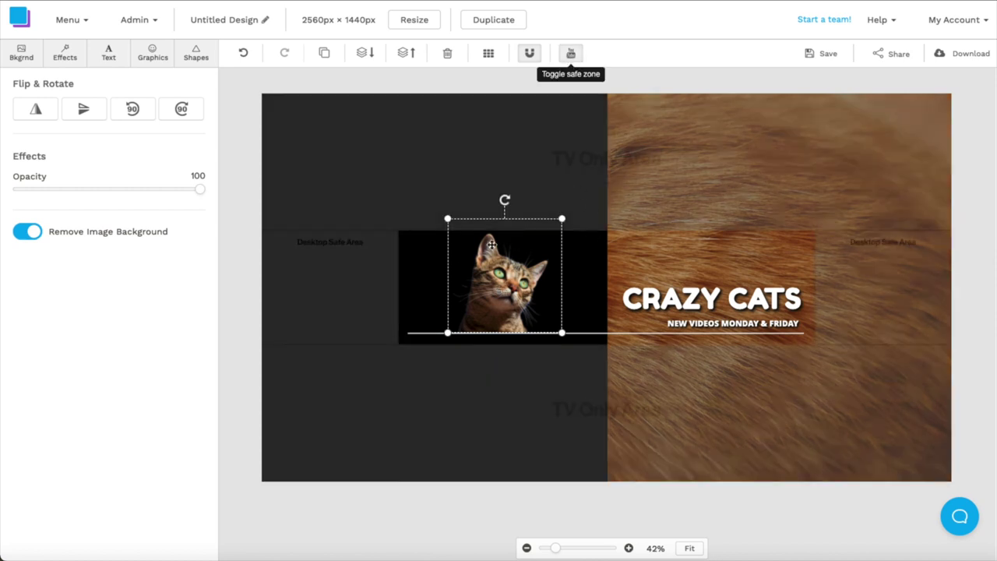
pyautogui.moveTo(562, 220); pyautogui.dragTo(551, 226)
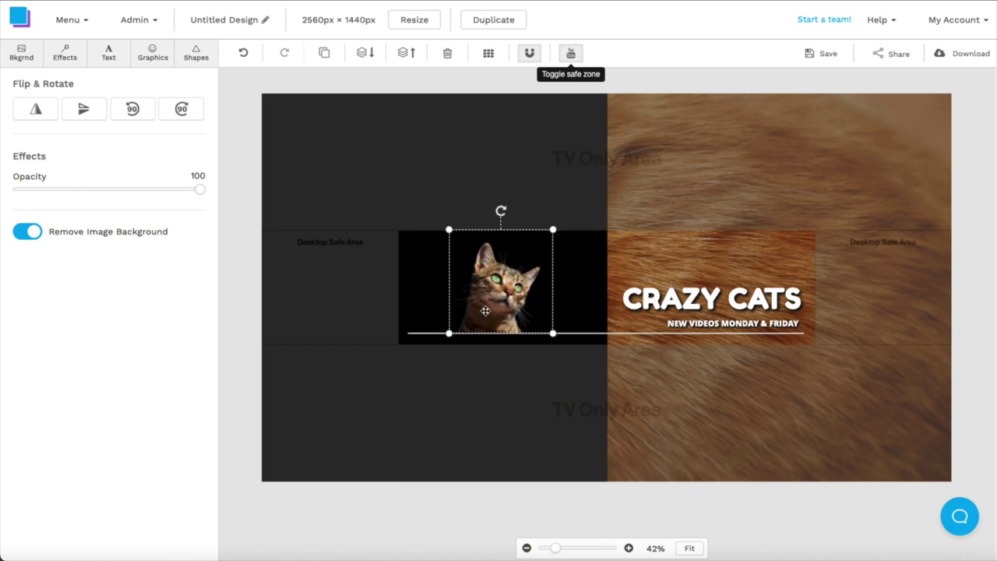
pyautogui.click(625, 83)
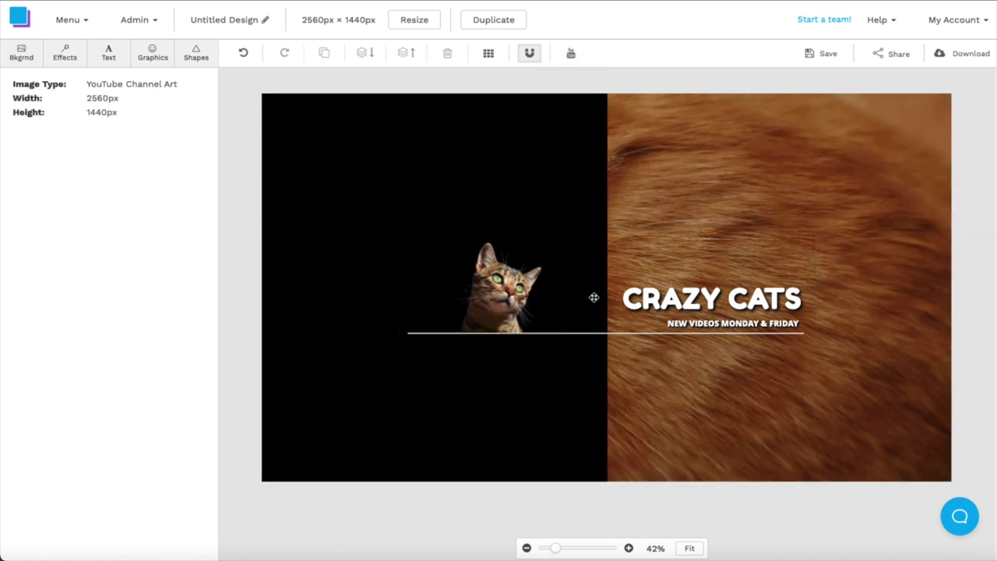
pyautogui.click(155, 53)
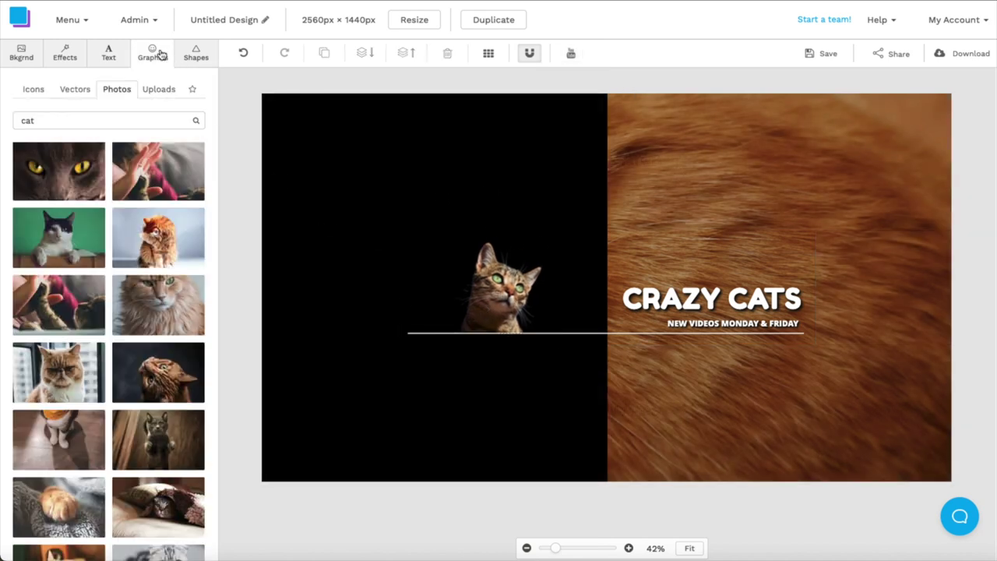
# Add a brush-stroke vector from Graphics > Vectors and fill it white
pyautogui.click(78, 90)
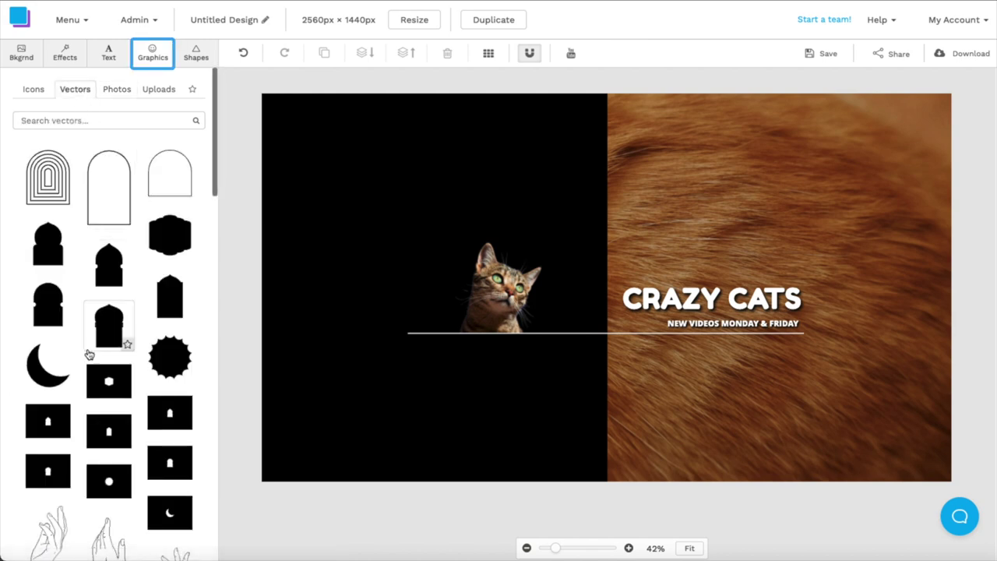
pyautogui.scroll(-20, 90, 354)
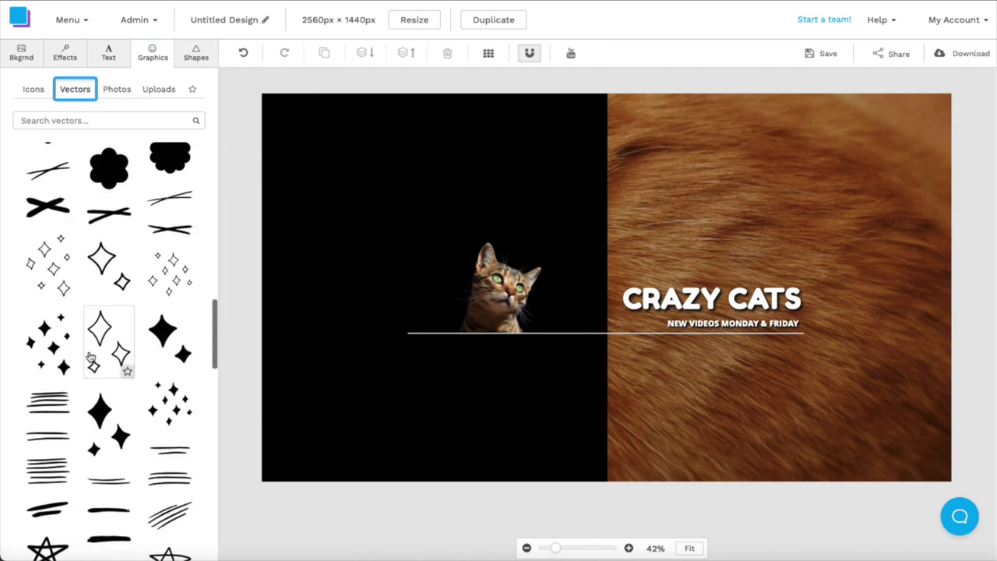
pyautogui.scroll(-15, 90, 357)
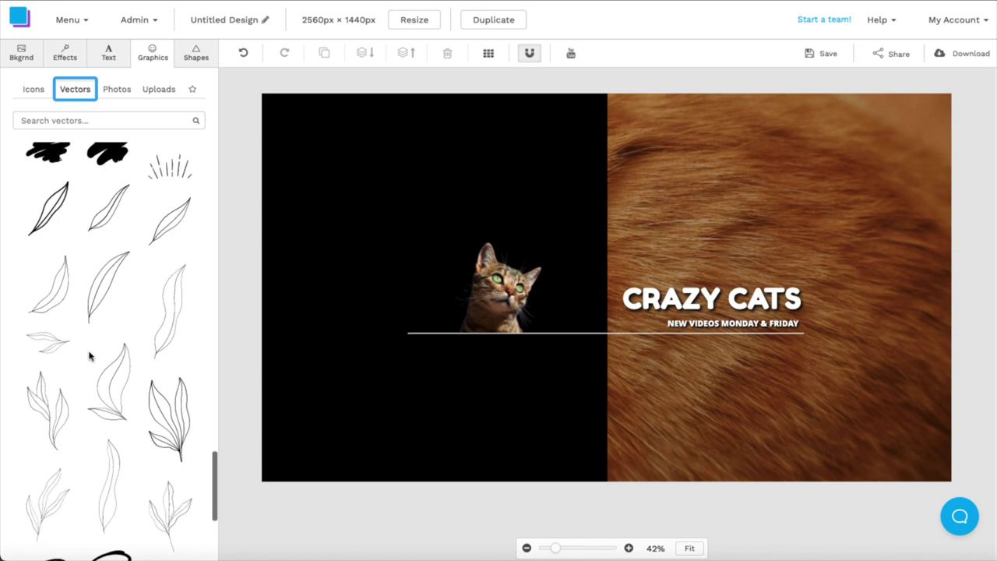
pyautogui.scroll(-15, 90, 357)
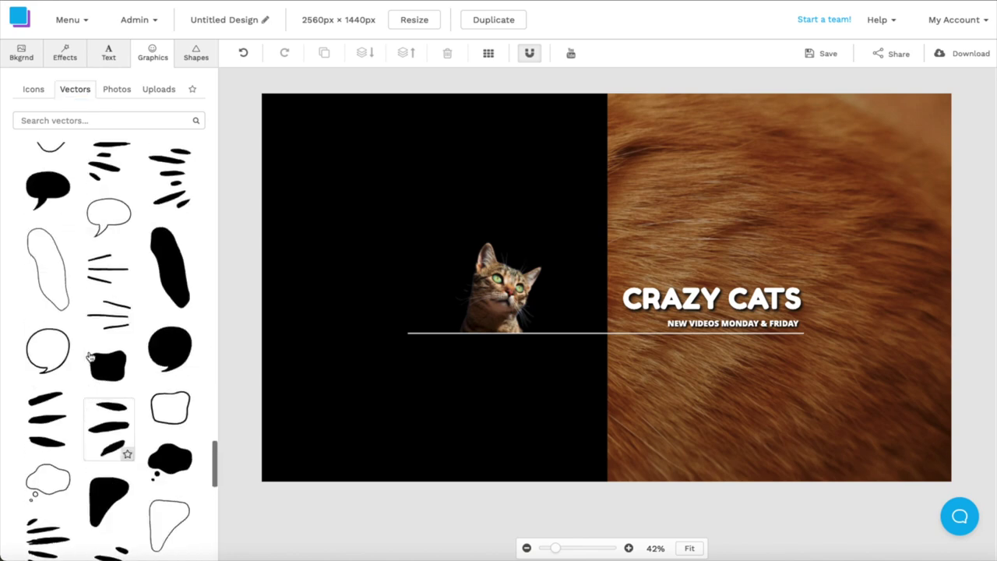
pyautogui.scroll(-10, 90, 357)
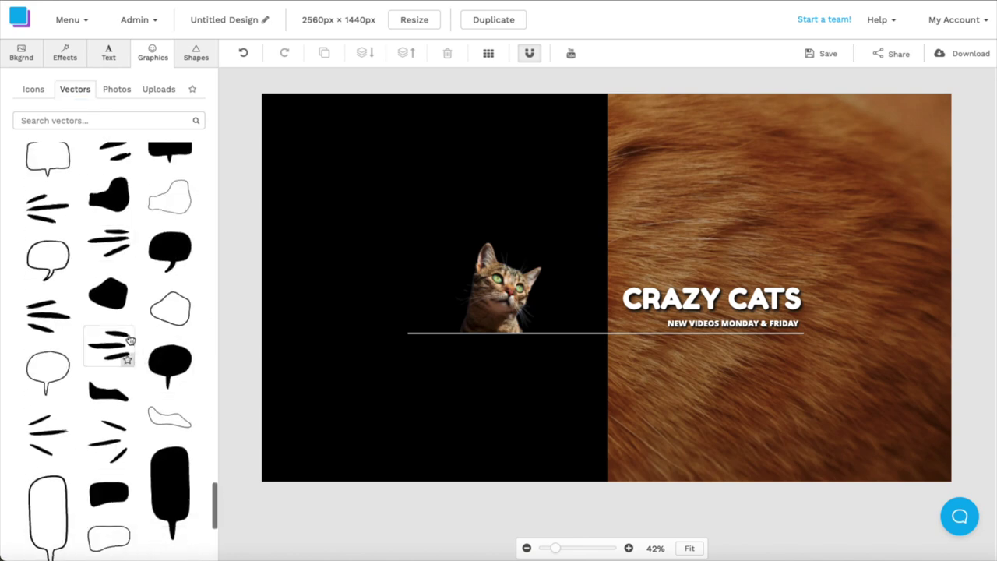
pyautogui.click(48, 317)
pyautogui.click(592, 286)
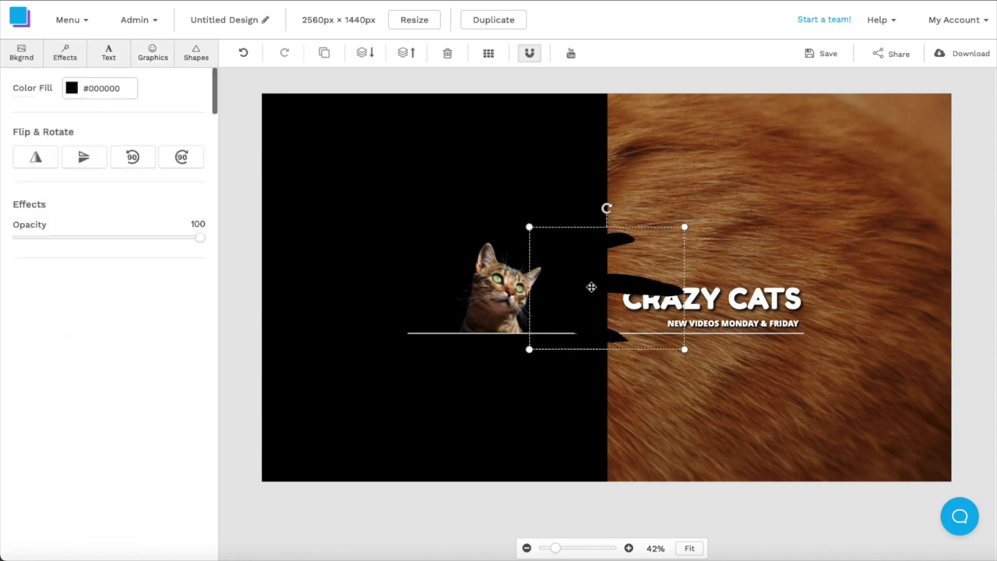
pyautogui.click(71, 89)
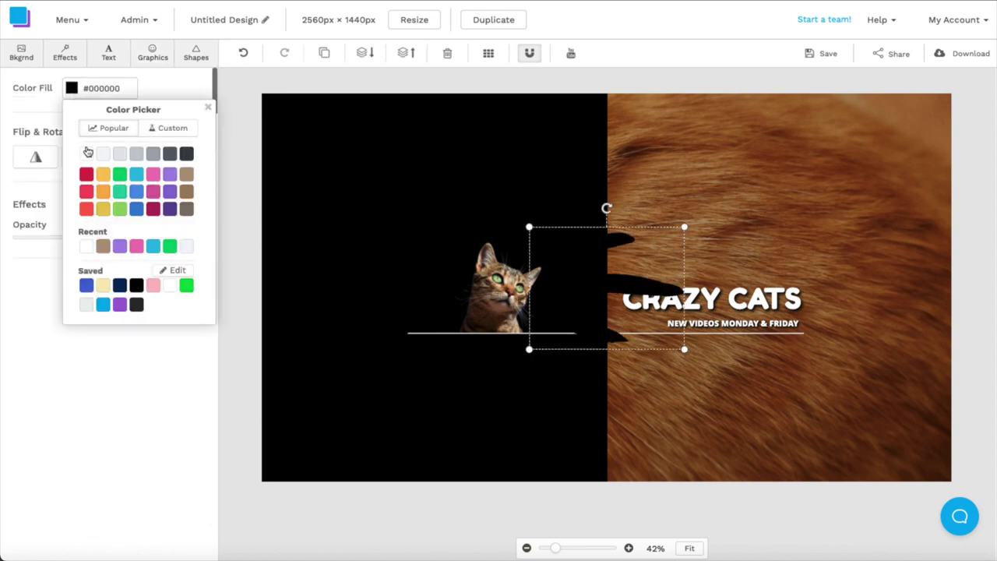
pyautogui.click(85, 154)
# Shrink and rotate the strokes into whiskers at the cat's chin, then duplicate them
pyautogui.moveTo(686, 227)
pyautogui.mouseDown()
pyautogui.moveTo(631, 268)
pyautogui.moveTo(597, 251)
pyautogui.mouseUp()
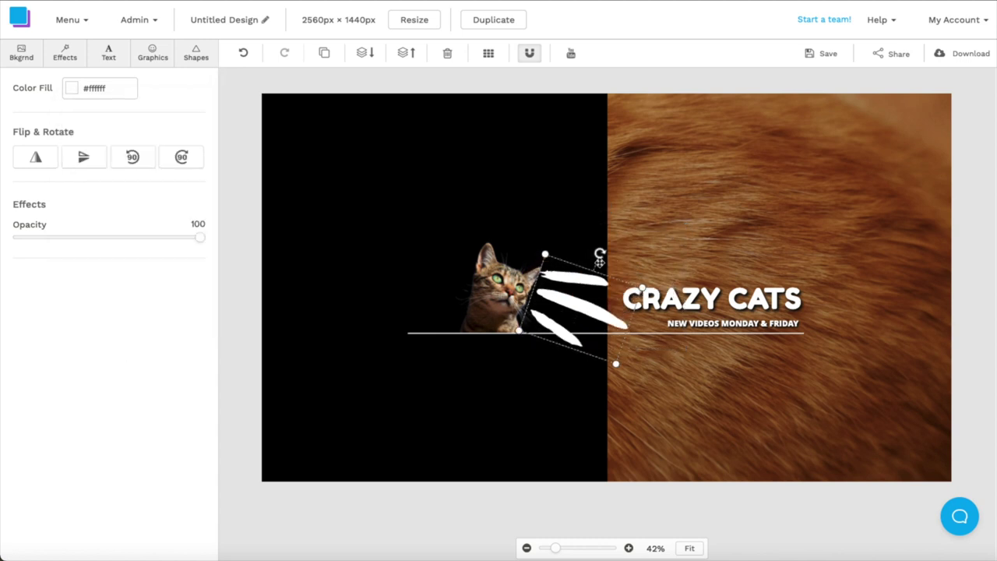
pyautogui.moveTo(646, 296)
pyautogui.mouseDown()
pyautogui.moveTo(556, 306)
pyautogui.moveTo(515, 277)
pyautogui.moveTo(424, 254)
pyautogui.moveTo(418, 287)
pyautogui.moveTo(427, 322)
pyautogui.mouseUp()
pyautogui.hotkey('ctrl', 'd')
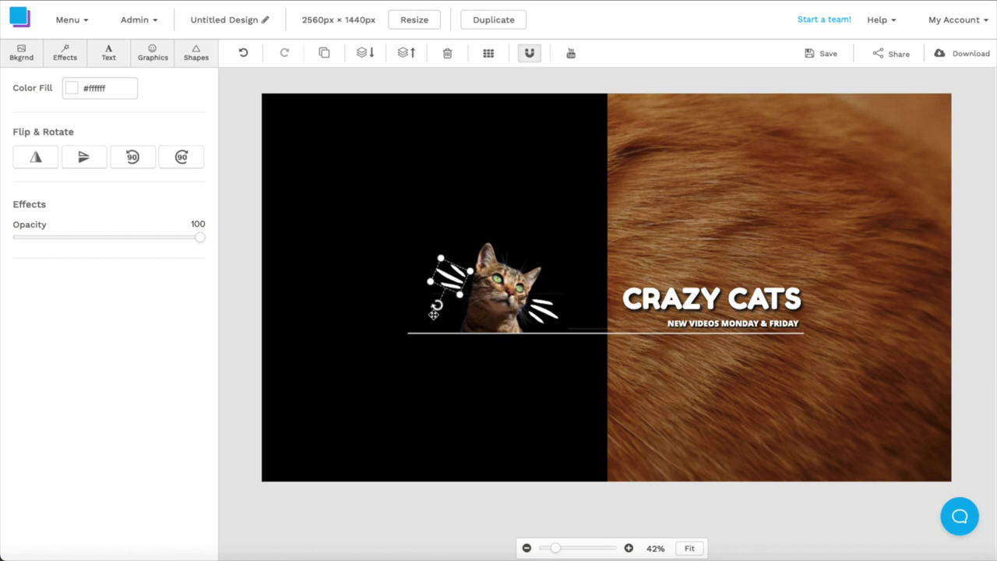
pyautogui.click(676, 83)
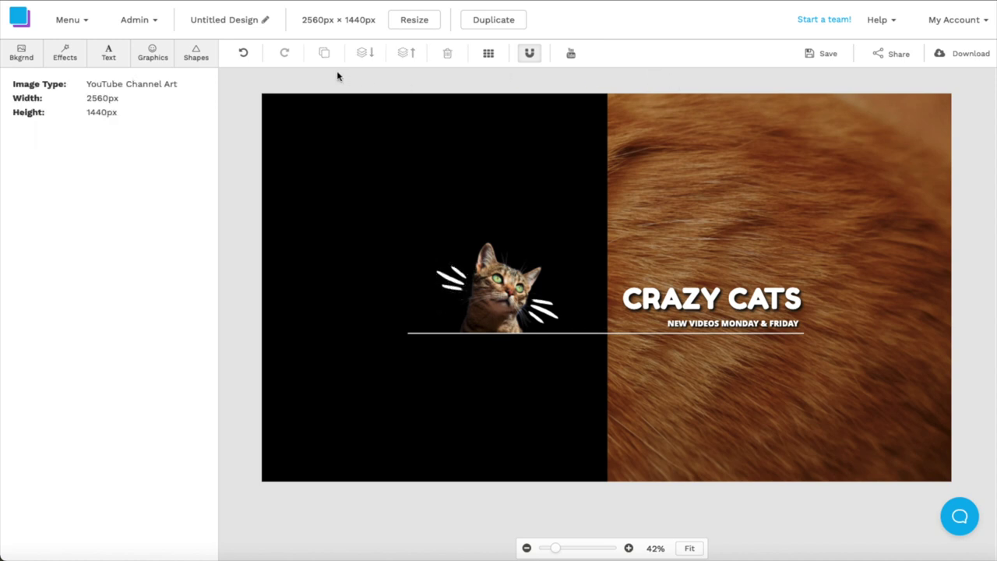
# Rename the design to 'Crazy Cats' and save it
pyautogui.click(266, 23)
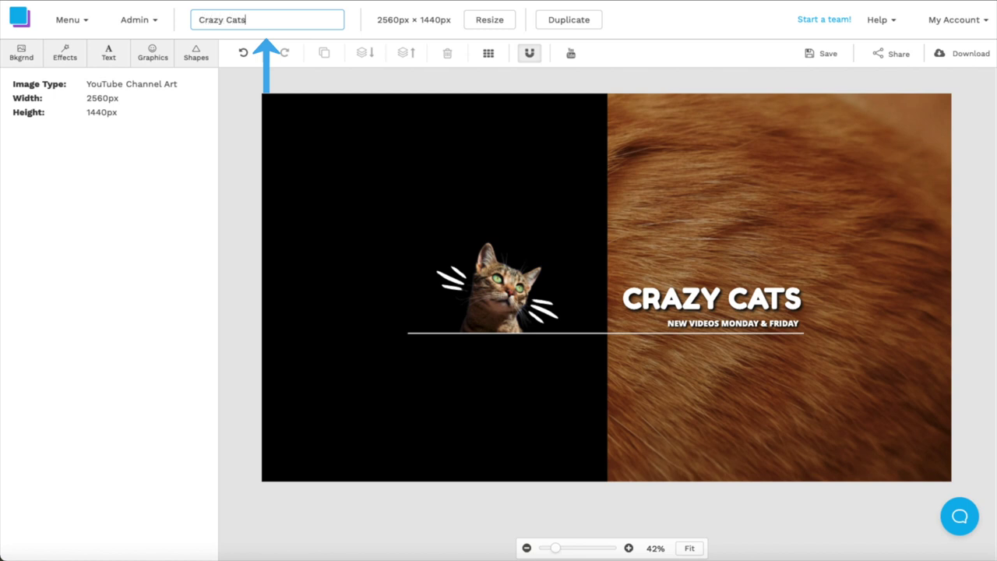
pyautogui.click(360, 85)
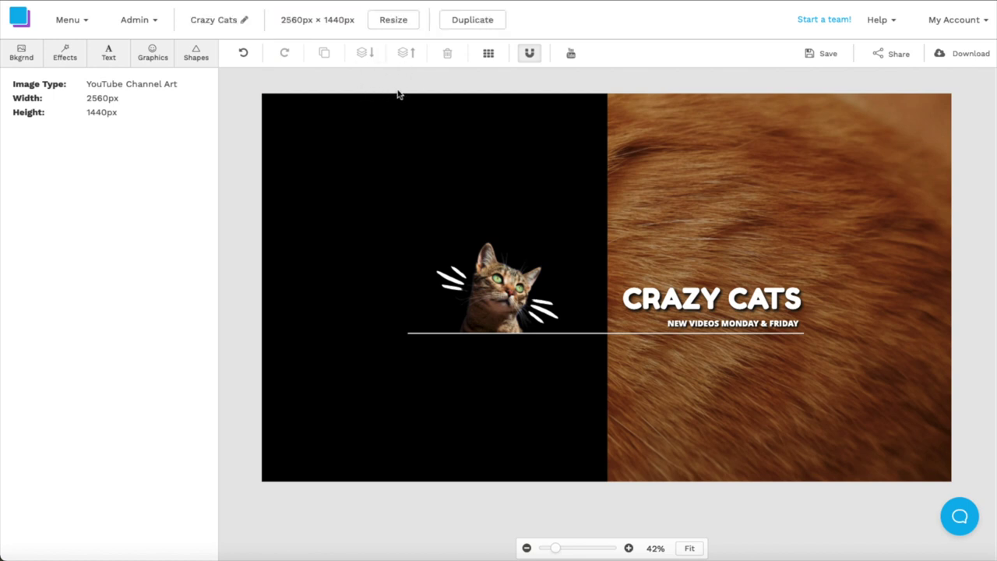
pyautogui.click(824, 54)
# Download the banner as a Retina JPG (2x size)
pyautogui.click(970, 54)
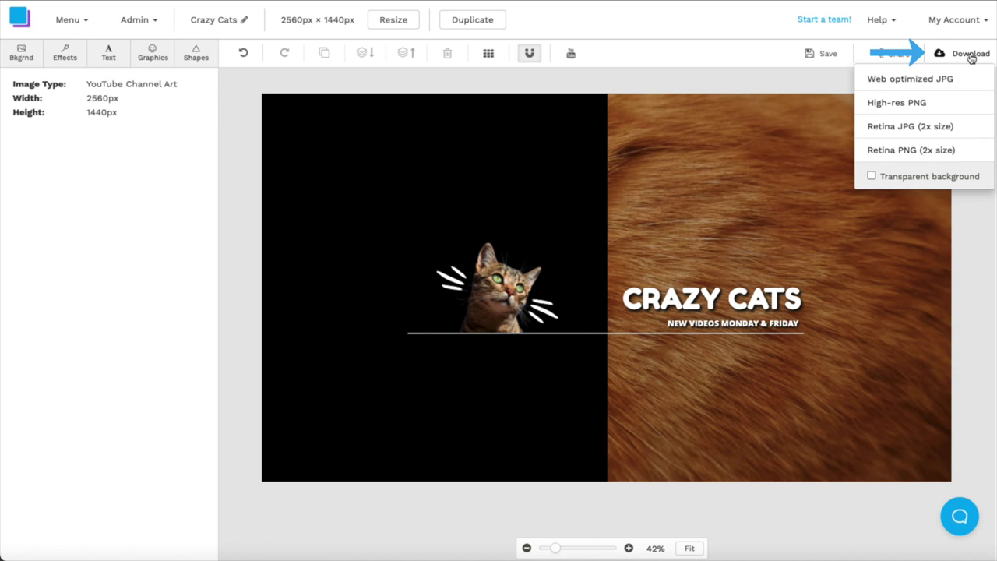
pyautogui.click(929, 128)
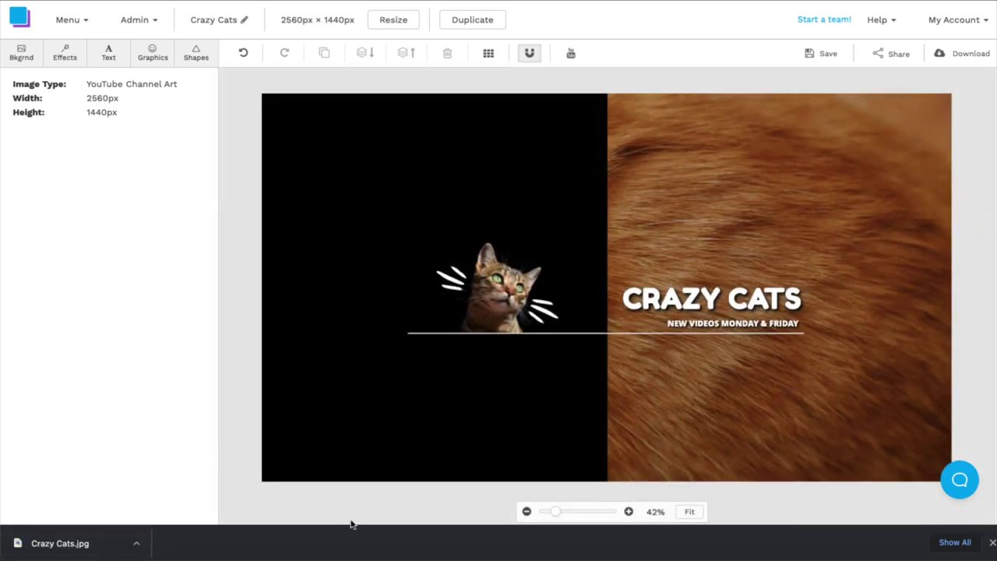
pyautogui.click(992, 543)
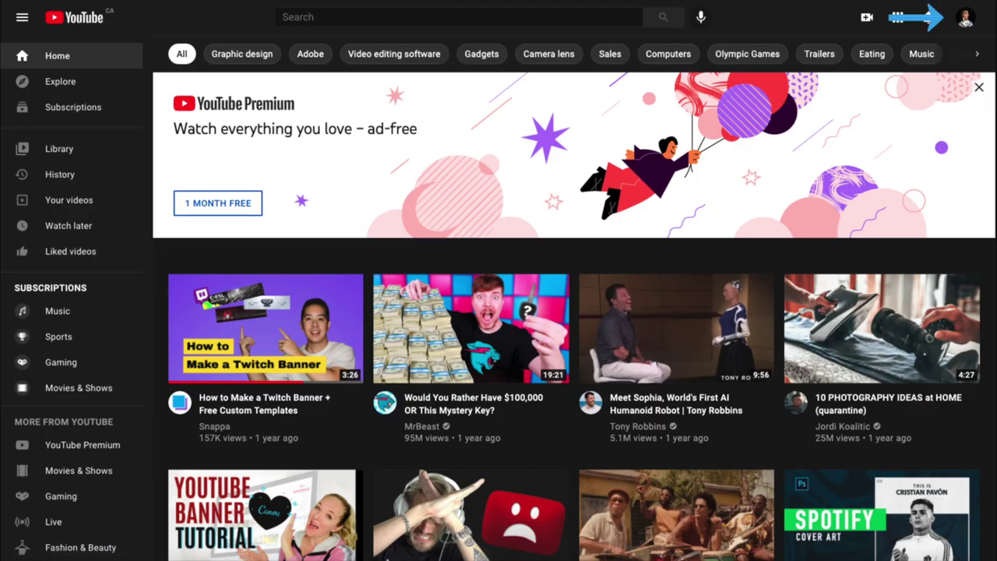
# From the account menu, open YouTube Studio's Customization page on the Branding tab
pyautogui.click(965, 17)
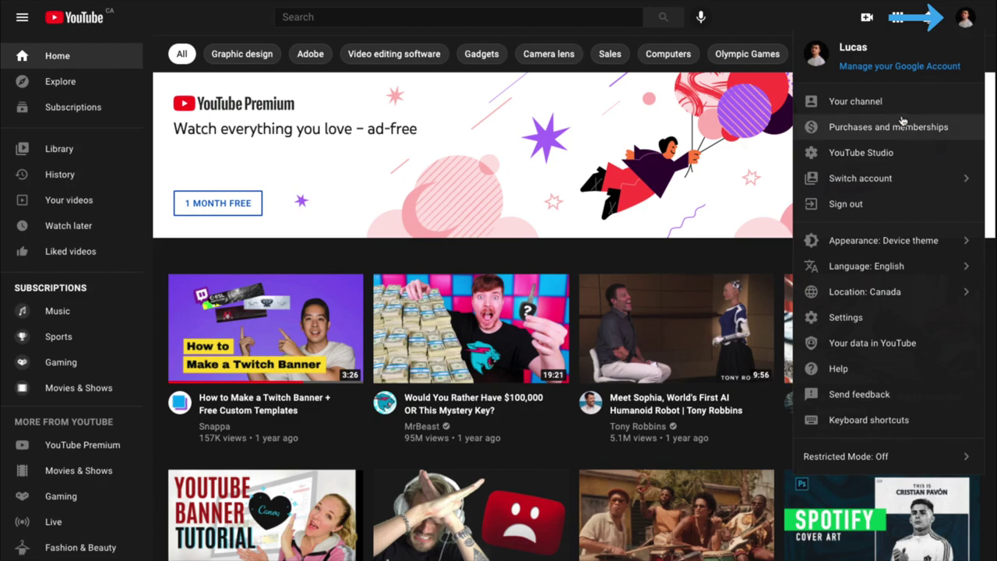
pyautogui.click(861, 153)
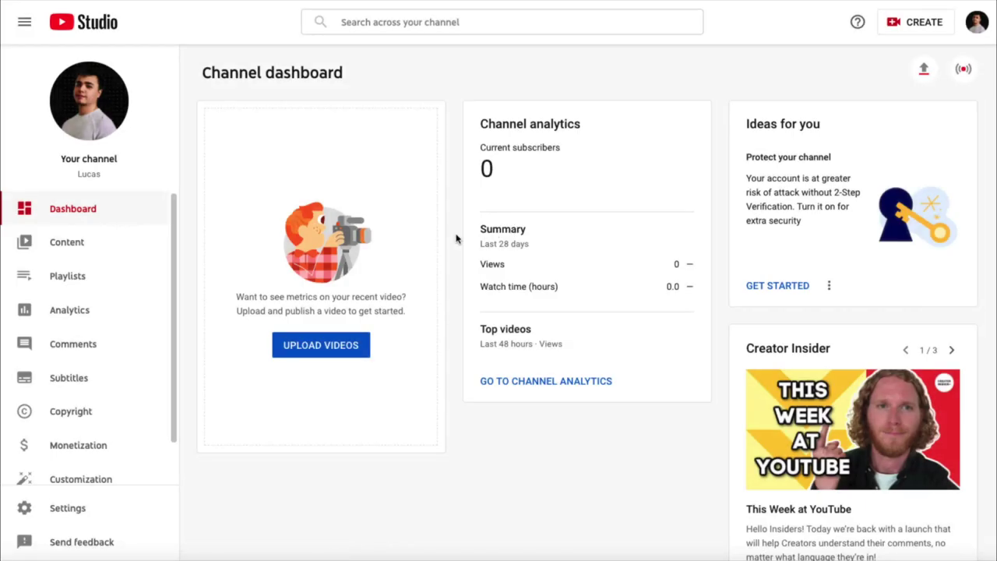
pyautogui.scroll(-1, 111, 282)
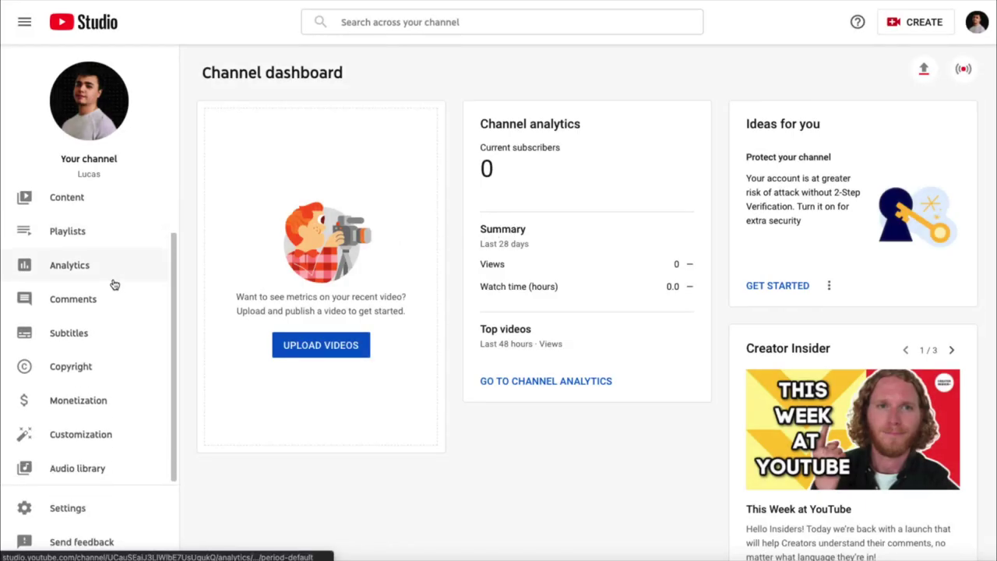
pyautogui.click(90, 441)
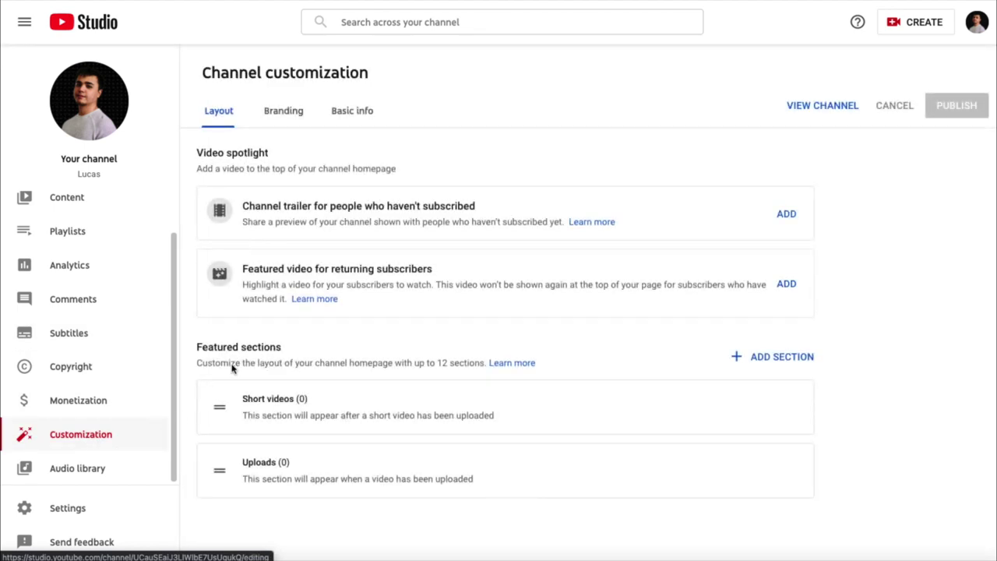
pyautogui.click(283, 124)
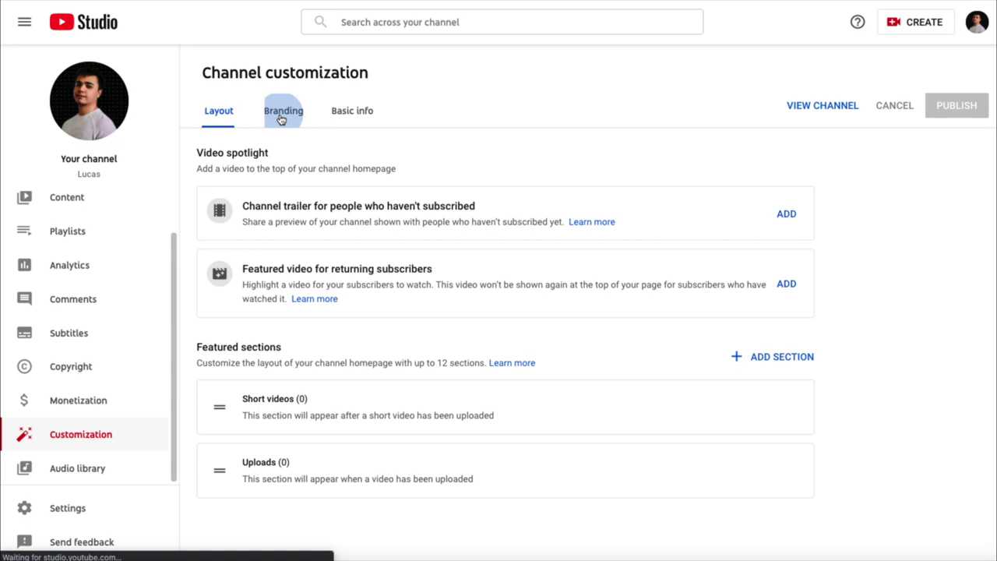
pyautogui.click(282, 116)
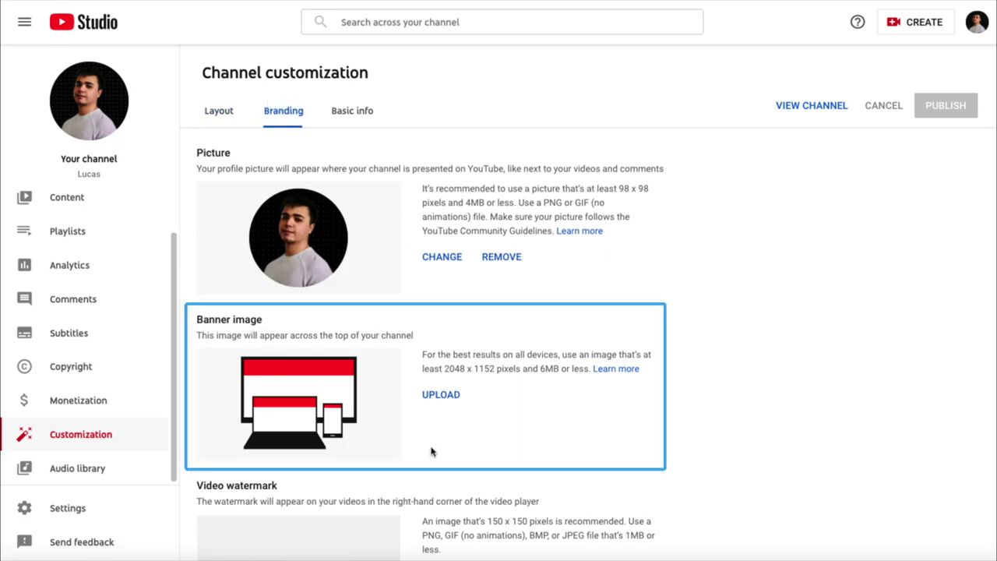
# Upload Crazy Cats.jpg as the channel's banner image
pyautogui.click(441, 395)
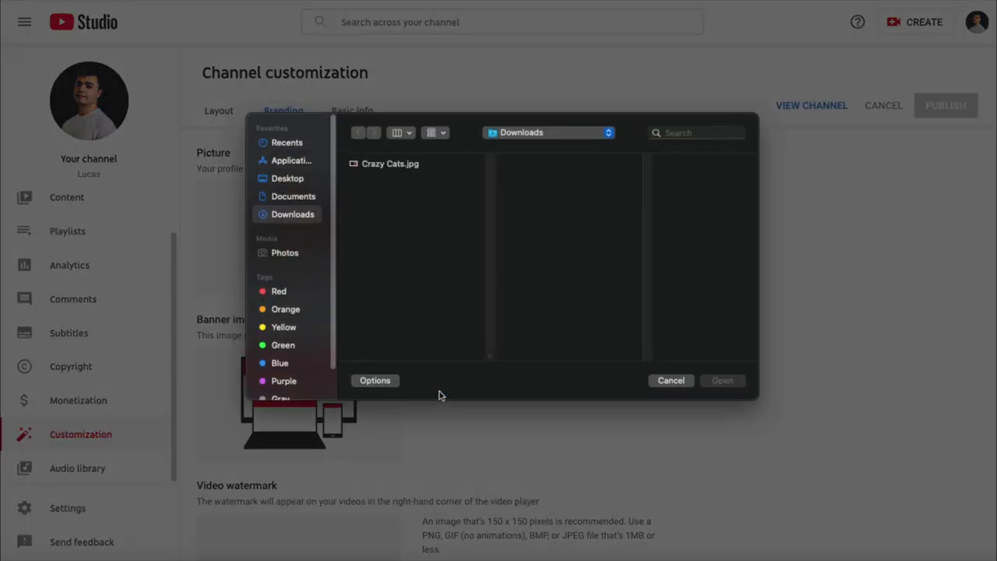
pyautogui.click(395, 165)
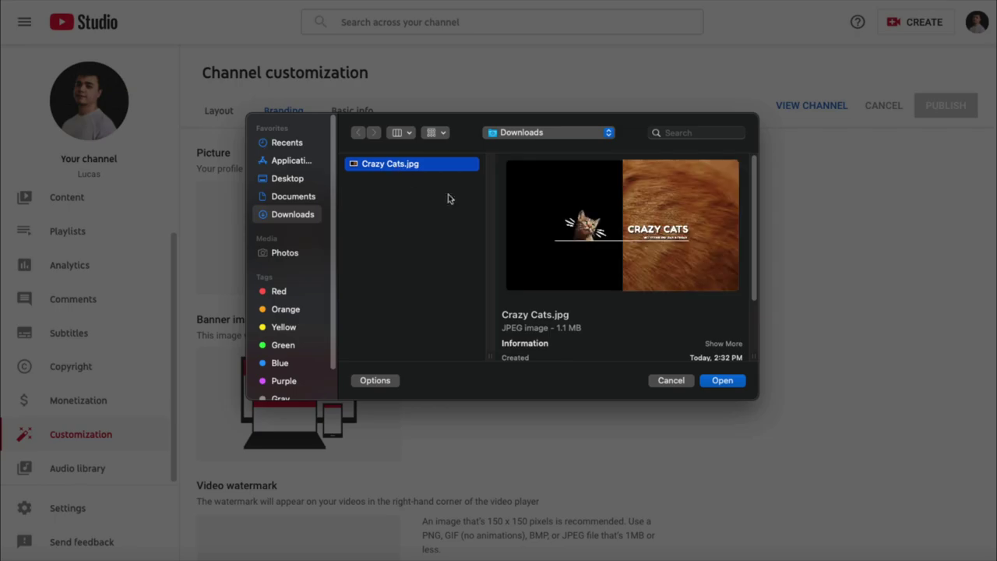
pyautogui.click(724, 381)
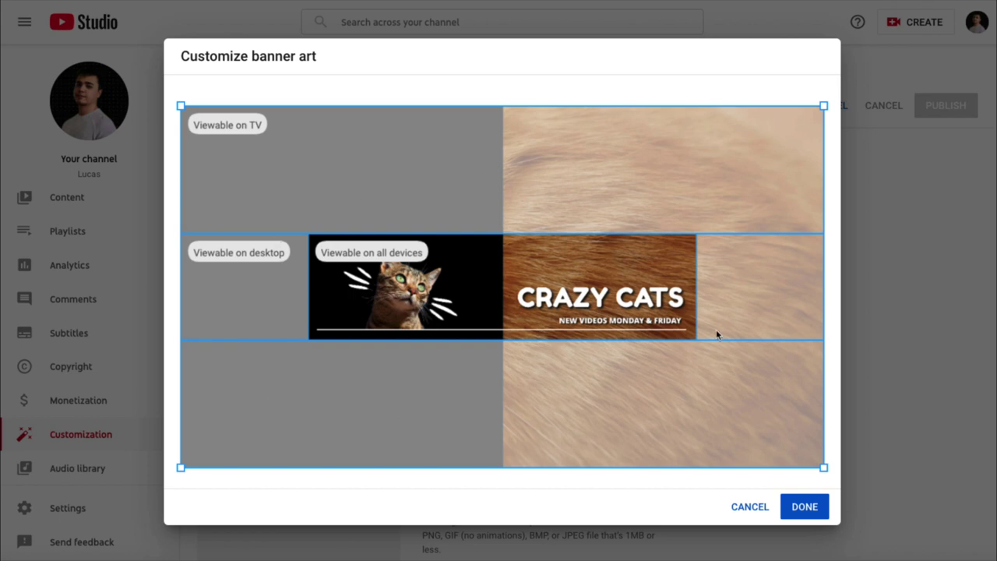
# Accept the banner crop, publish the branding changes and view the channel page
pyautogui.click(804, 515)
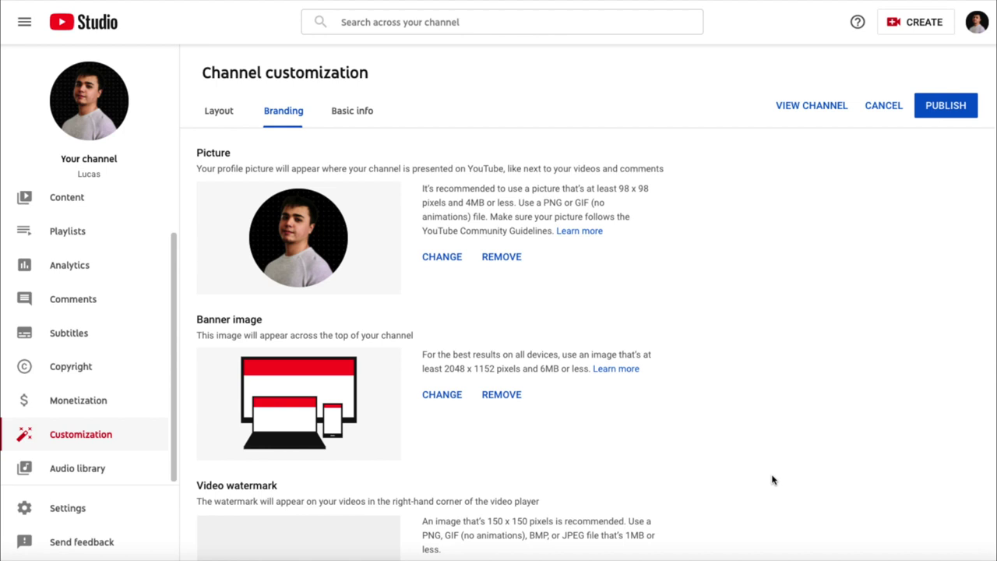
pyautogui.click(946, 106)
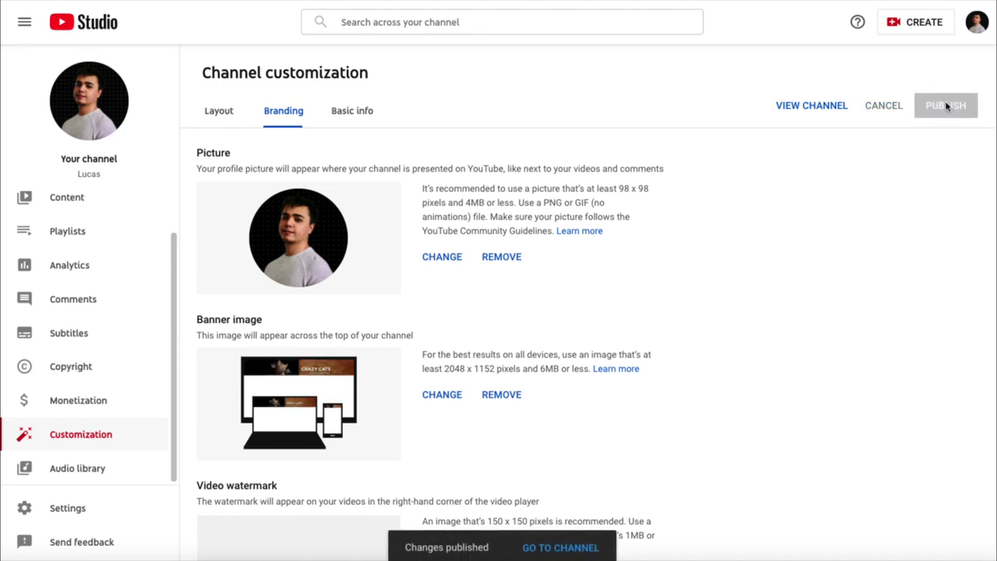
pyautogui.click(579, 549)
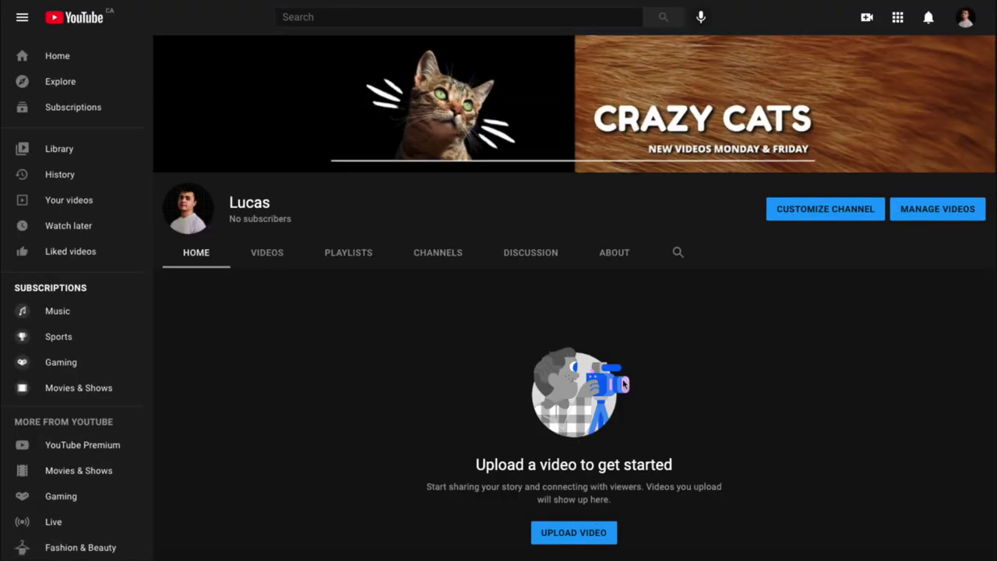